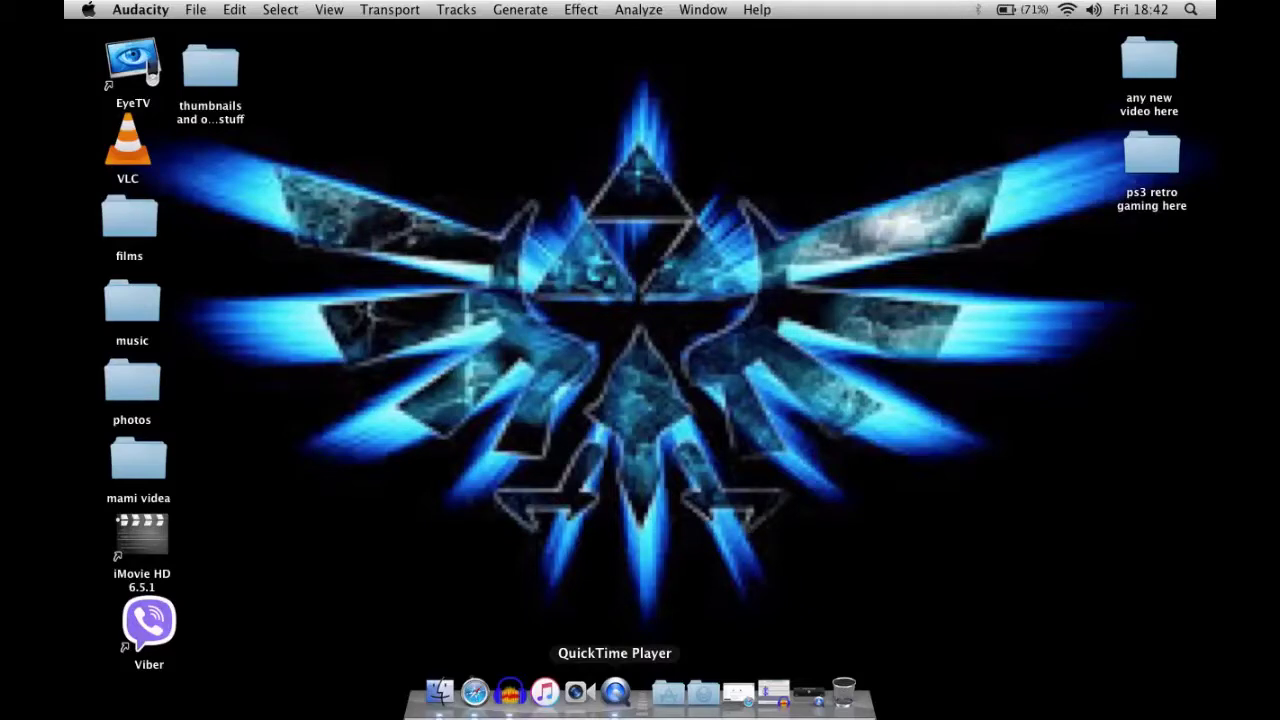
# - View the contents of the desktop folder "thumbnails and other stuff" and close its window
pyautogui.click(230, 70)
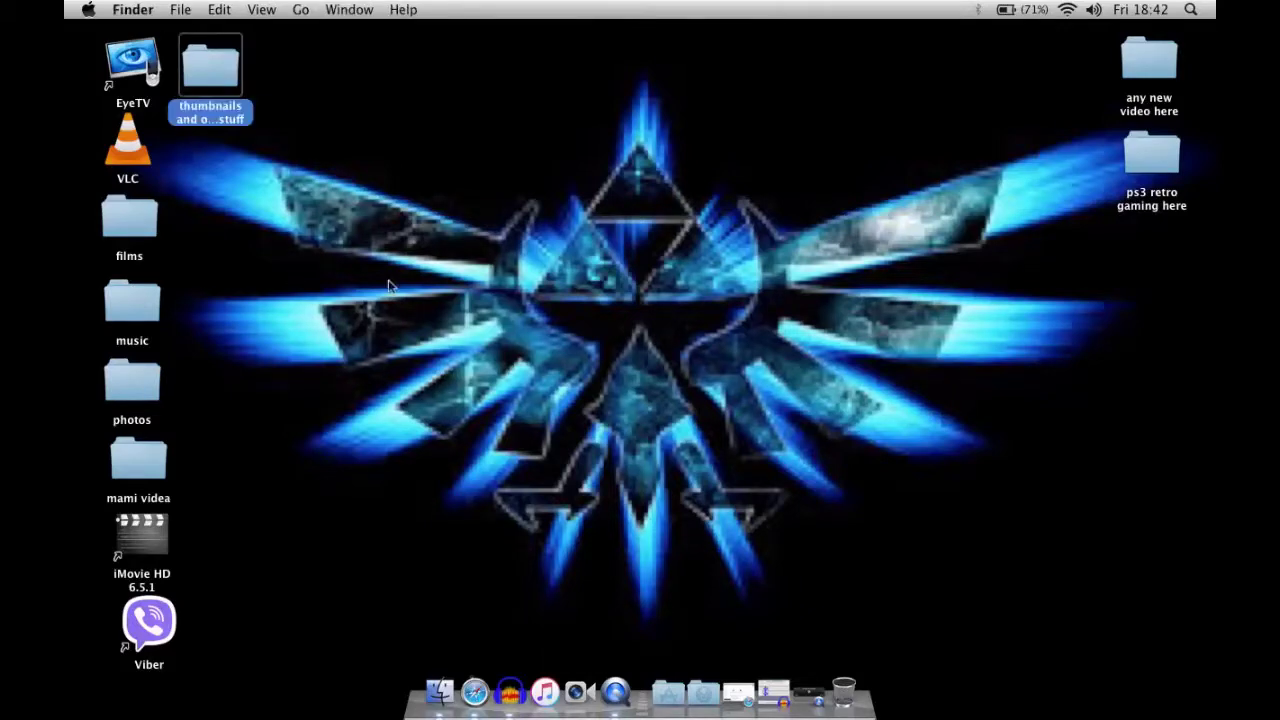
pyautogui.press('super+o')
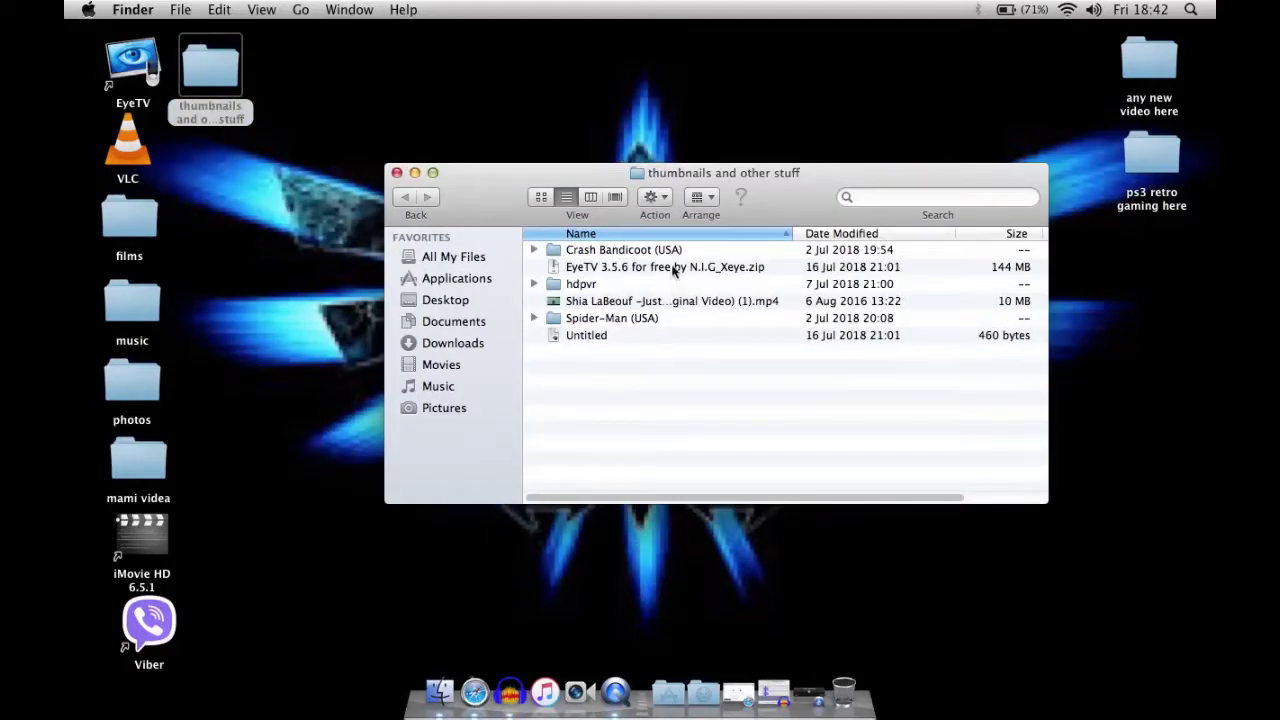
pyautogui.click(396, 173)
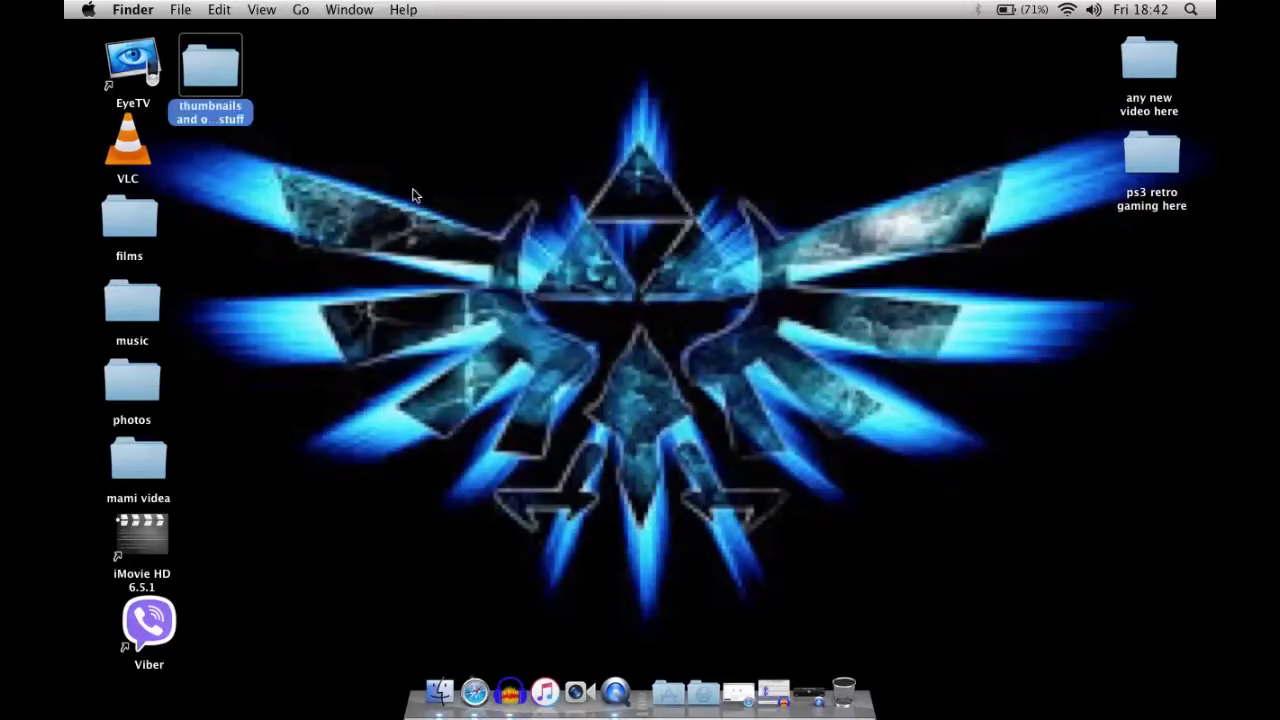
# - Switch to Safari, dismiss the link-sharing popup for the EyeTV zip in Google Drive, and minimize the browser window
pyautogui.click(477, 694)
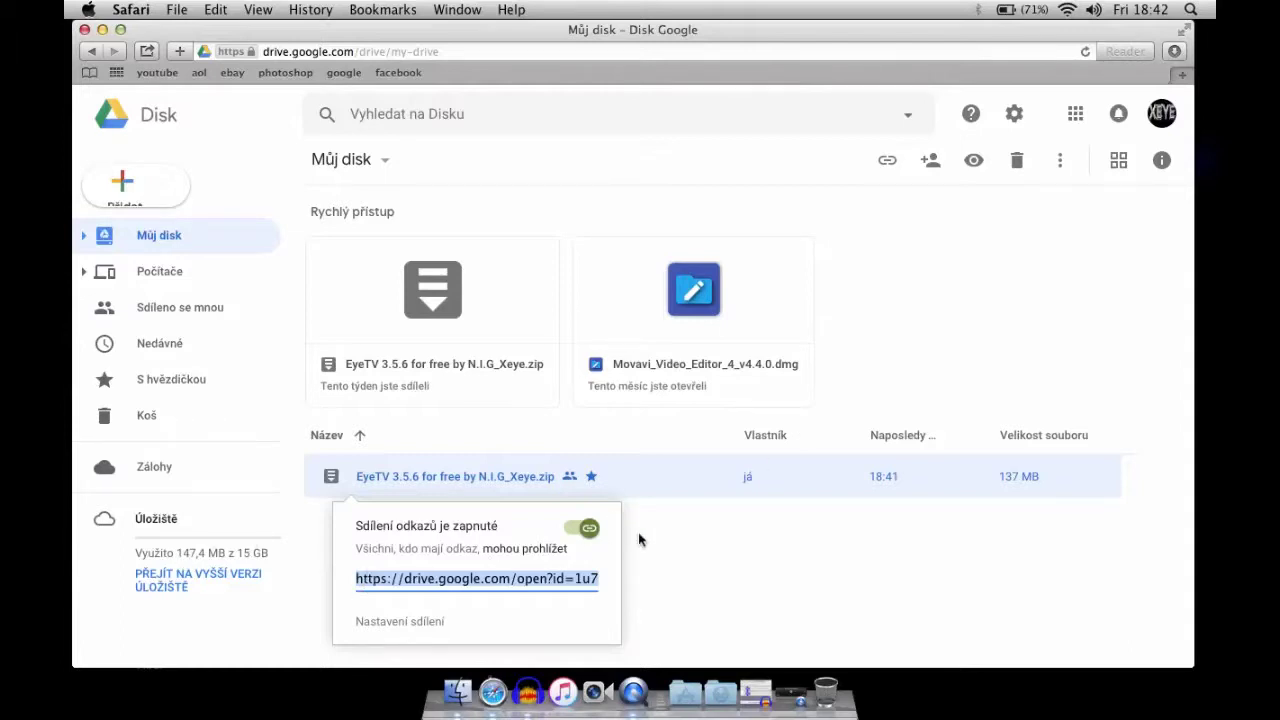
pyautogui.click(683, 542)
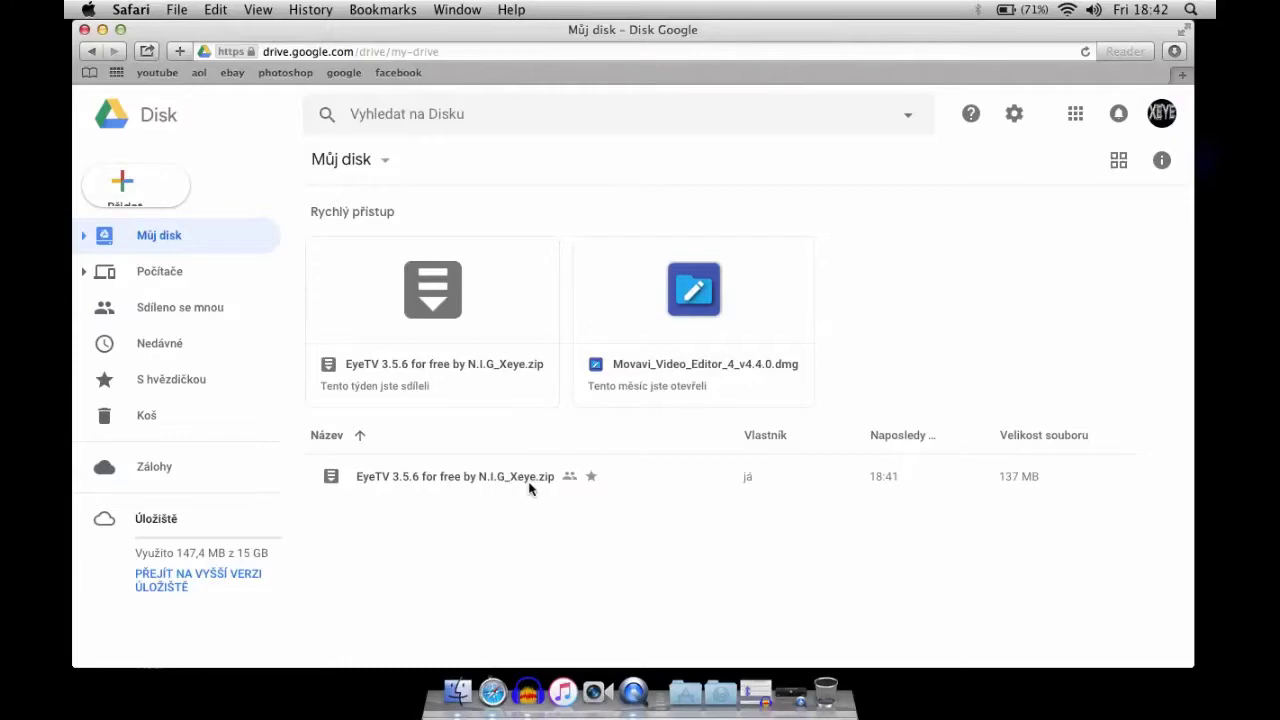
pyautogui.click(103, 29)
# - Move the EyeTV 3.5.6 zip archive from the "thumbnails and other stuff" folder onto the desktop
pyautogui.click(226, 95)
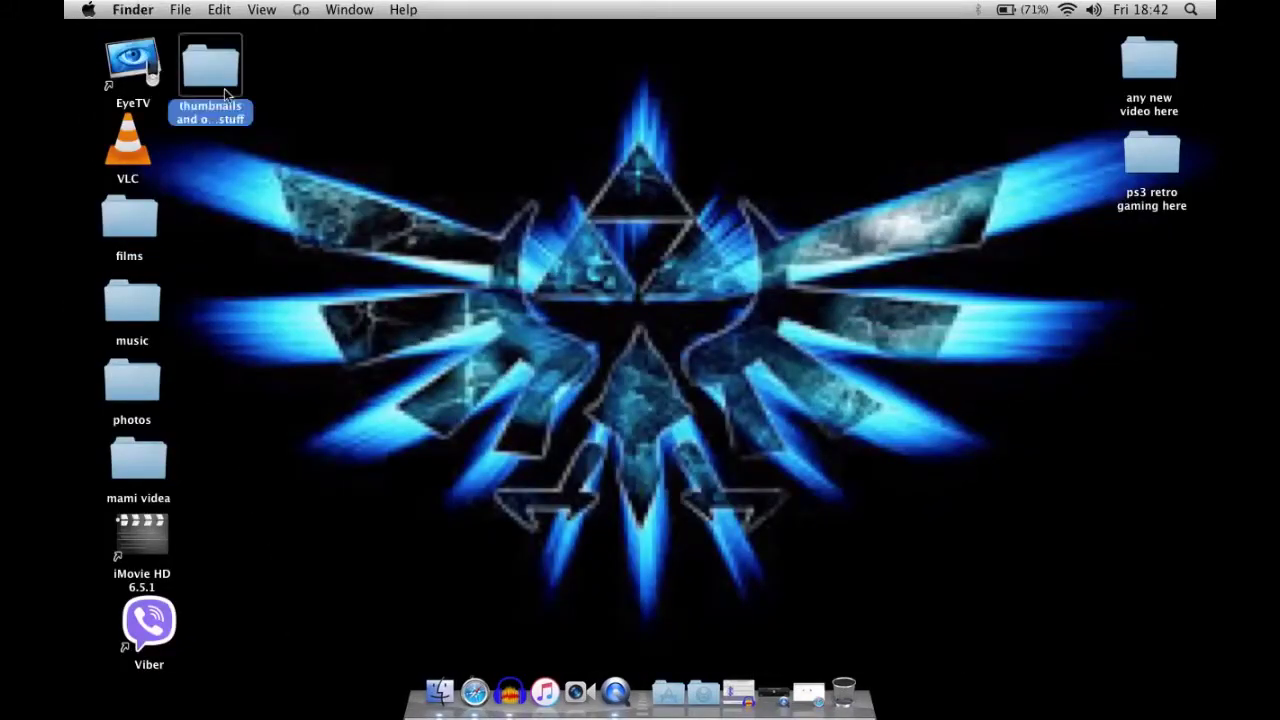
pyautogui.press('super+o')
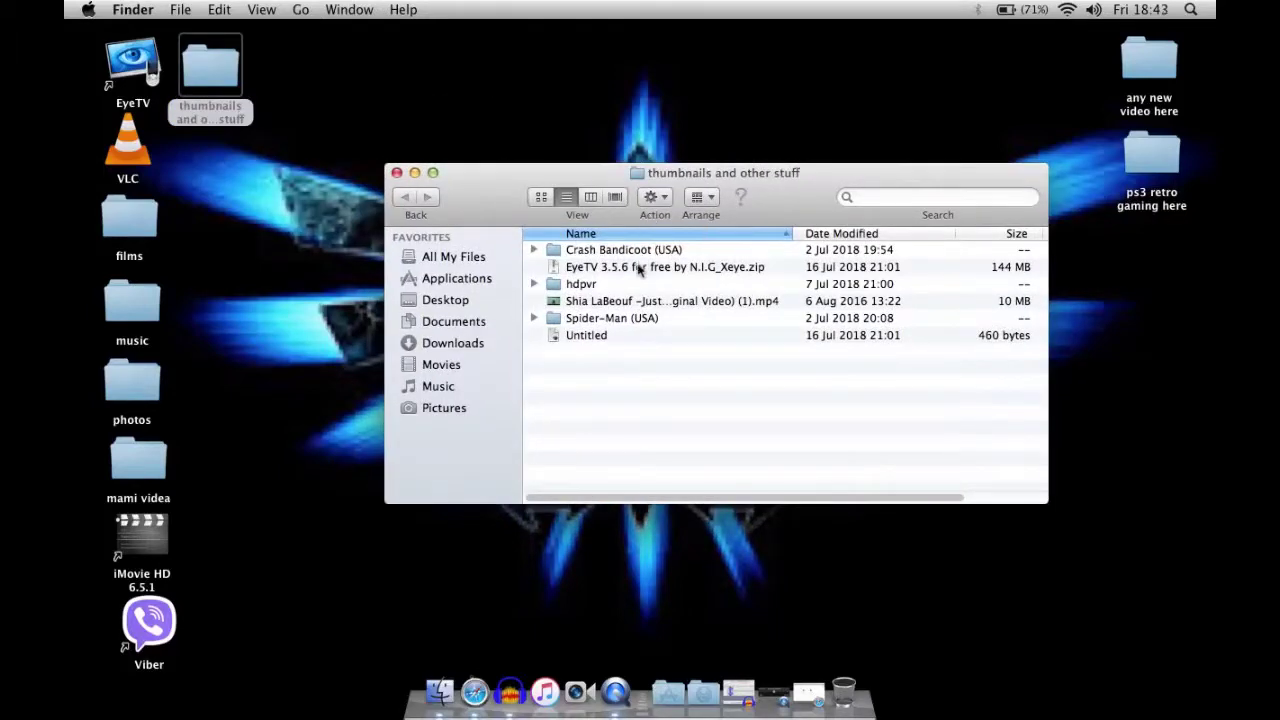
pyautogui.click(640, 267)
pyautogui.moveTo(1215, 290); pyautogui.dragTo(1152, 165)
pyautogui.moveTo(405, 57); pyautogui.dragTo(76, 34)
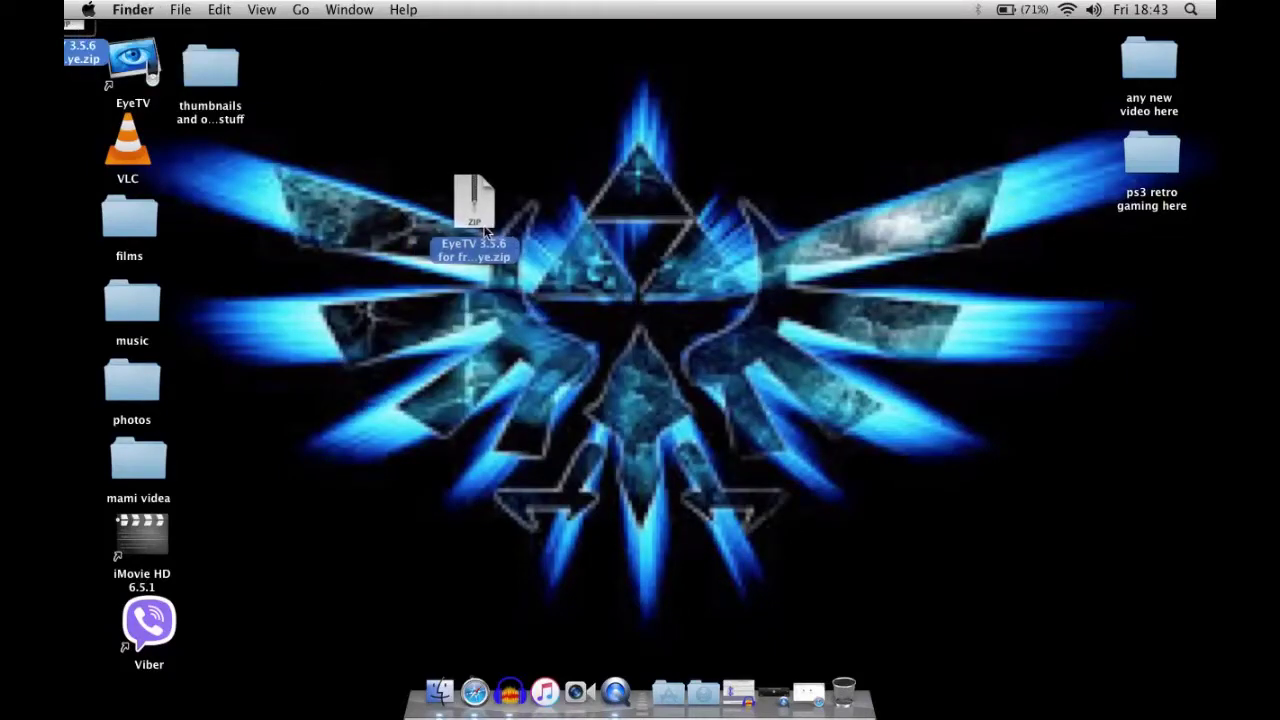
# - Extract the EyeTV 3.5.6 zip archive on the desktop and place the archive and the extracted folder apart
pyautogui.click(559, 263)
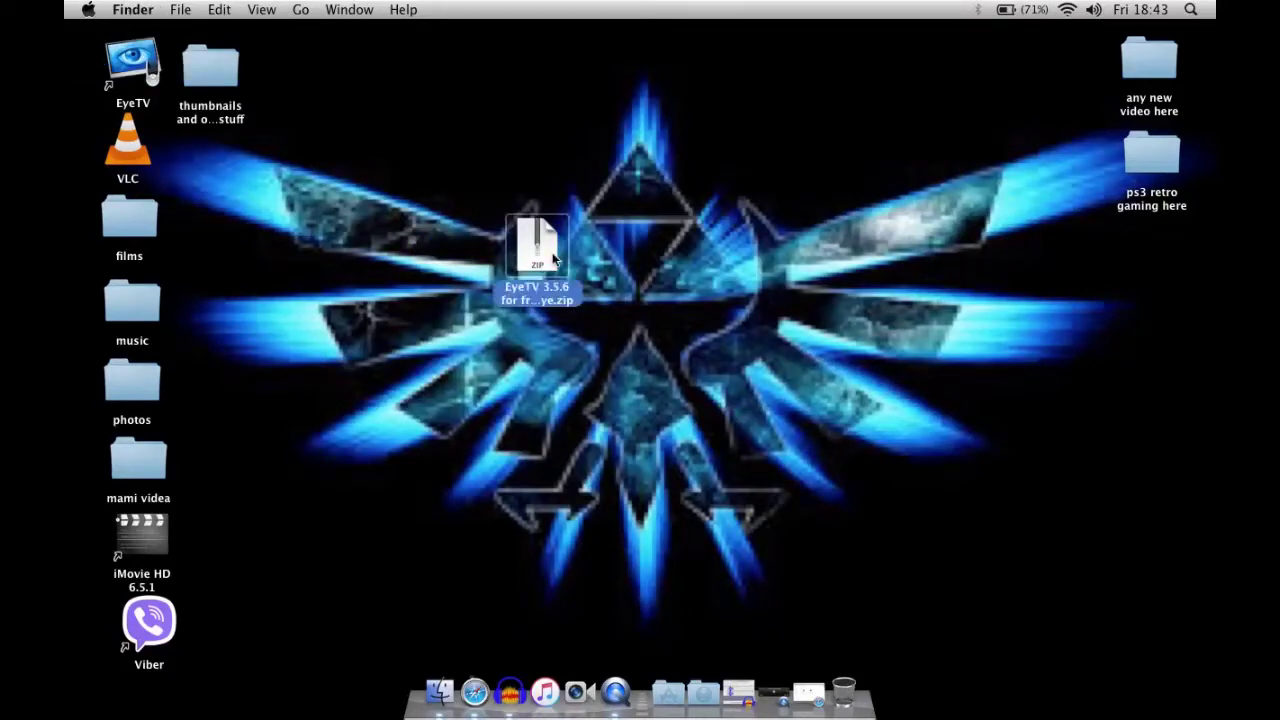
pyautogui.press('super+o')
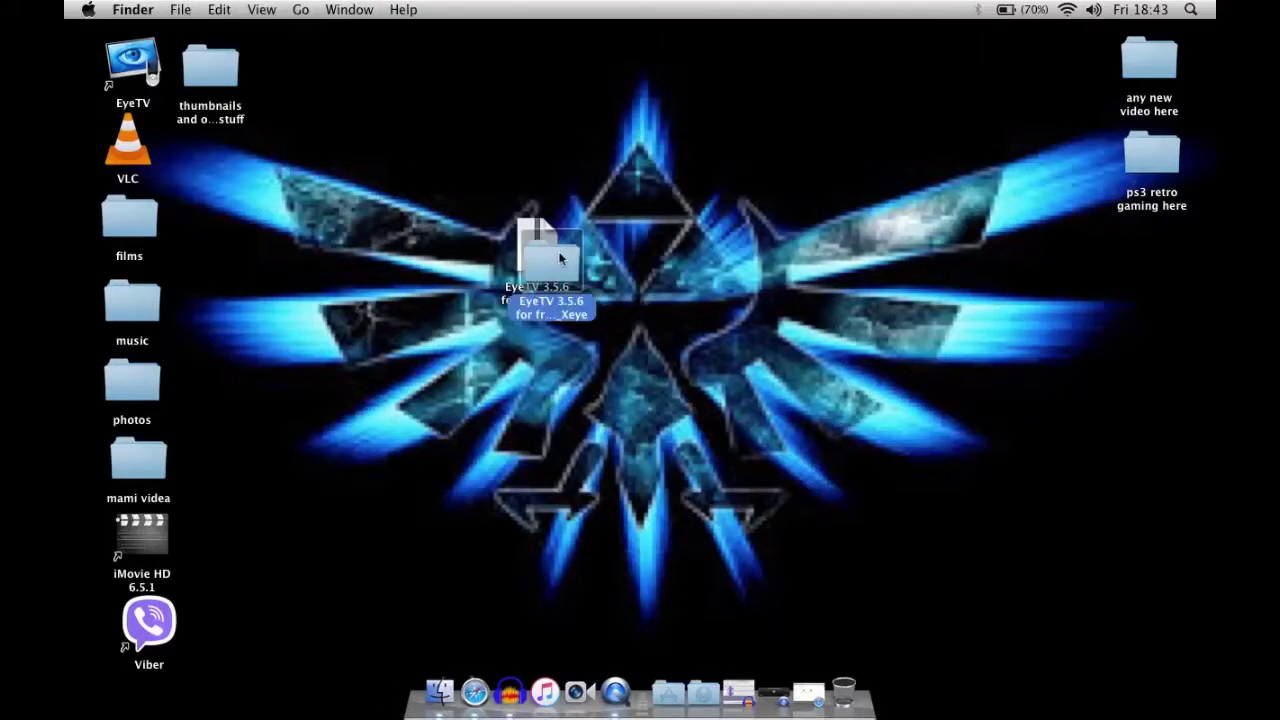
pyautogui.moveTo(541, 247); pyautogui.dragTo(514, 258)
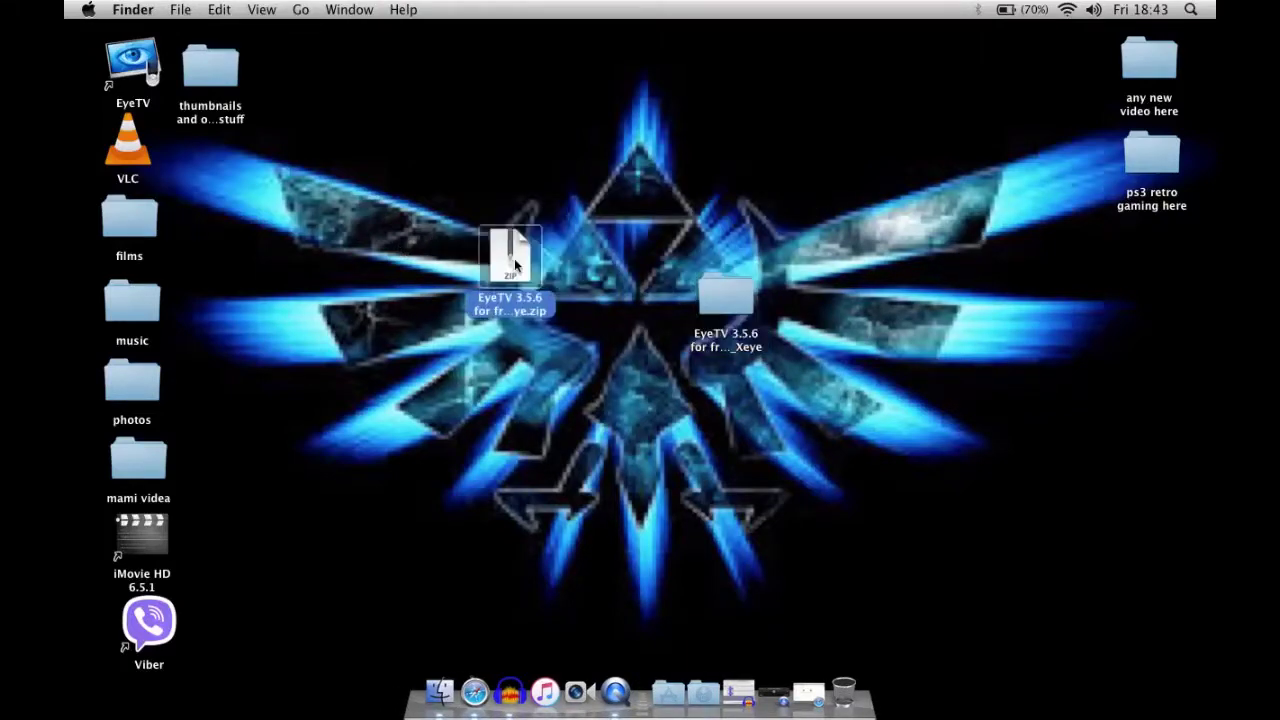
# - View the serial code document Untitled in the extracted EyeTV folder, minimize the document and close the folder
pyautogui.click(715, 297)
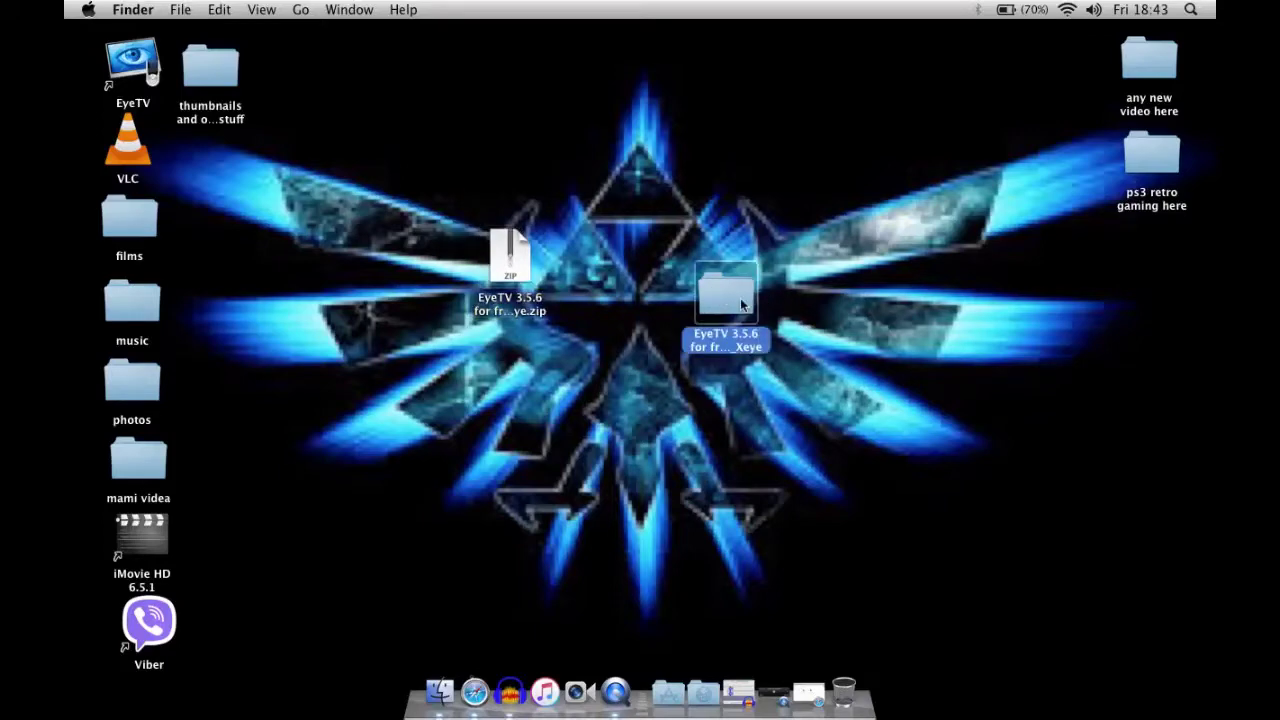
pyautogui.doubleClick(740, 297)
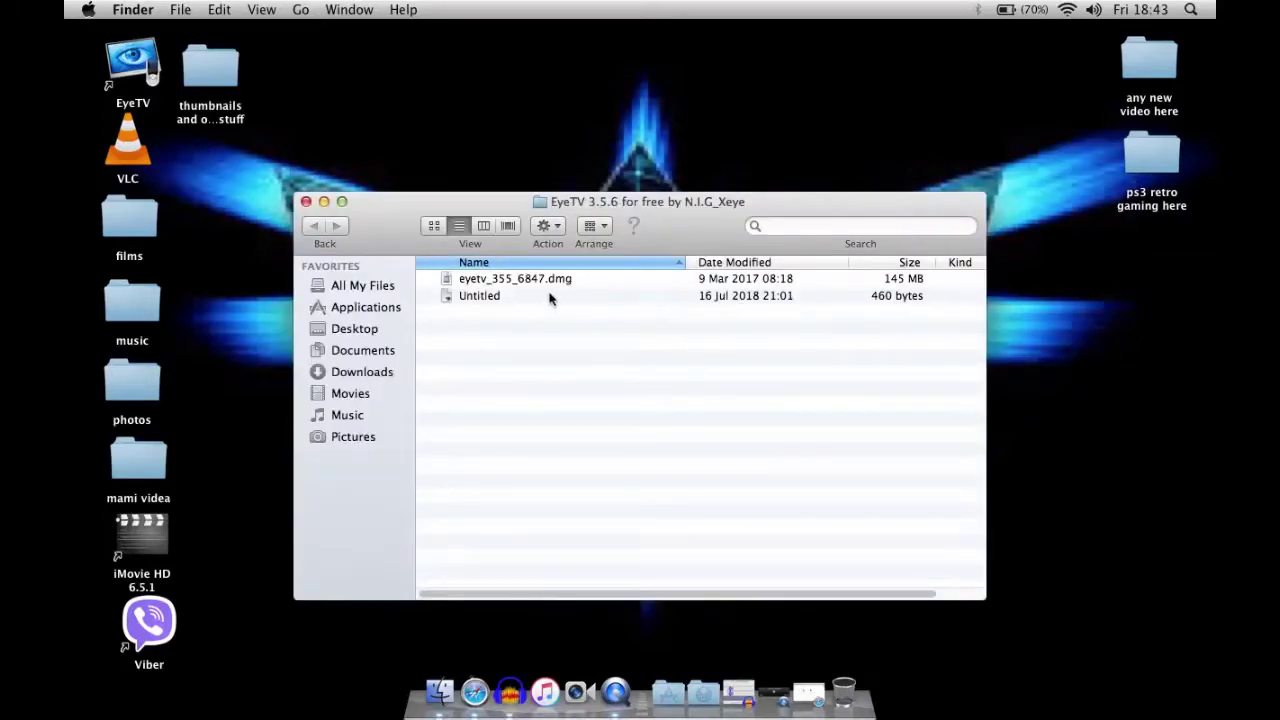
pyautogui.click(548, 298)
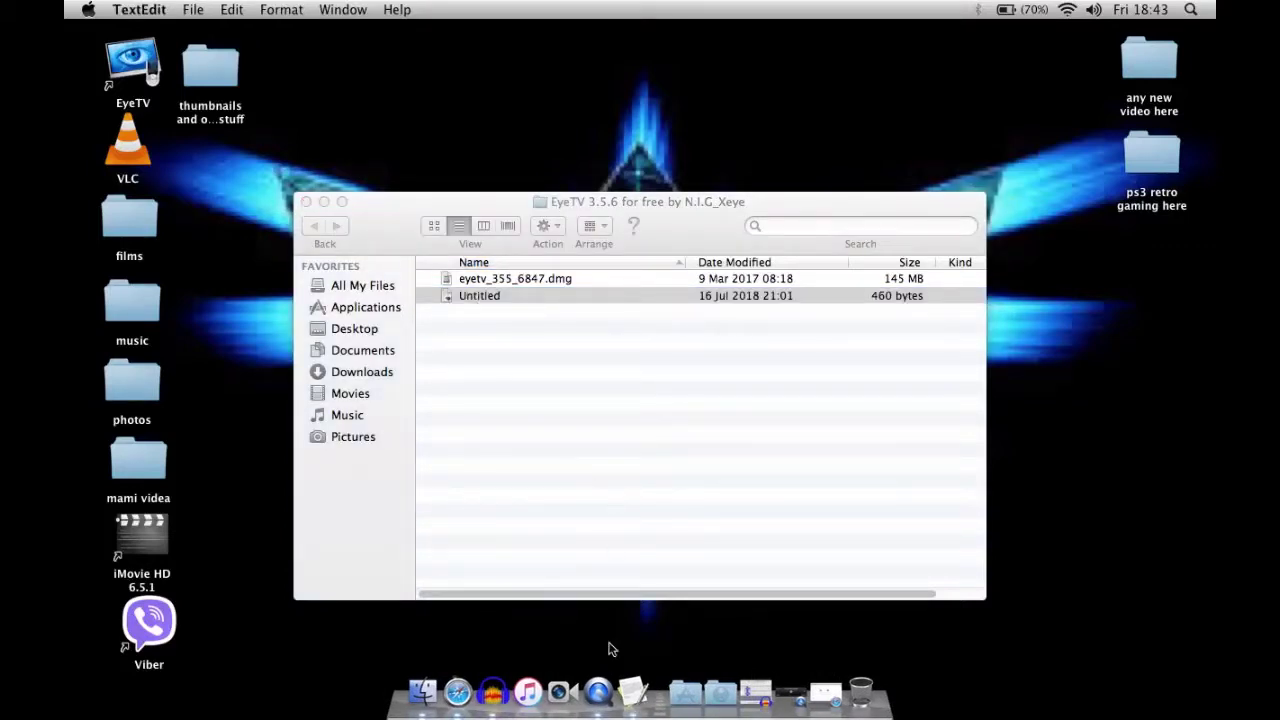
pyautogui.click(633, 692)
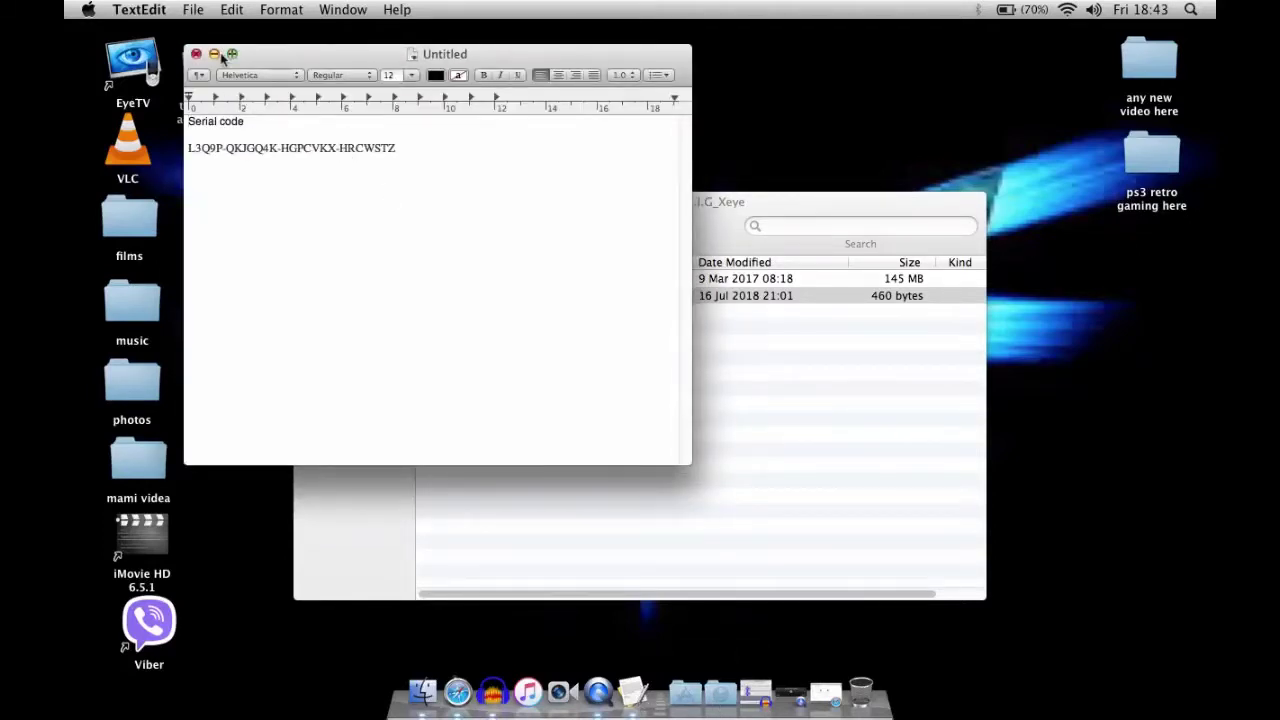
pyautogui.click(214, 54)
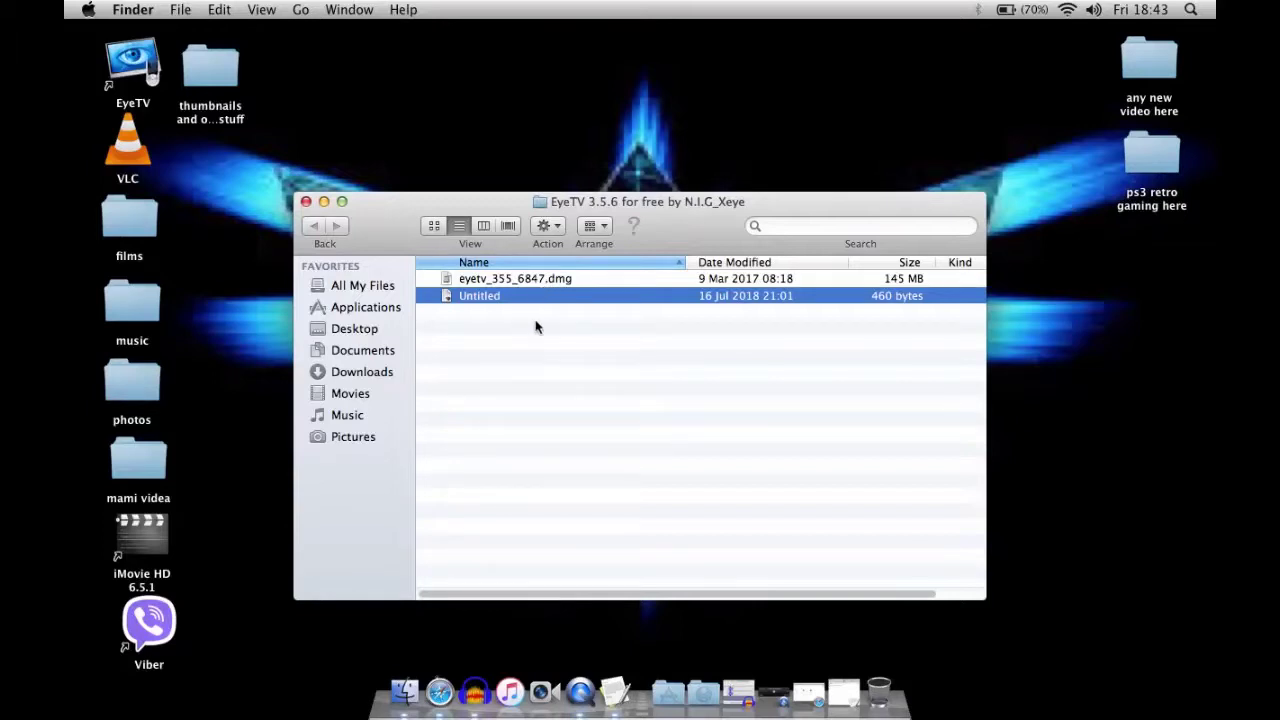
pyautogui.click(306, 202)
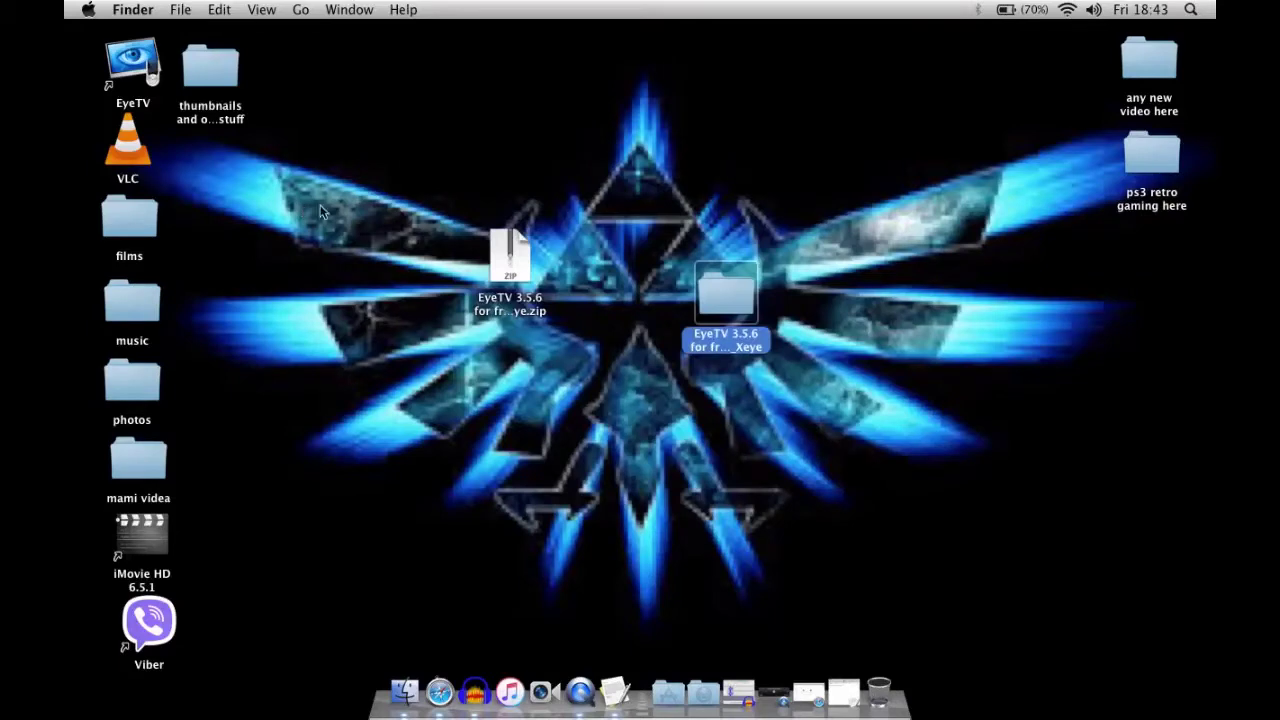
# - Move the extracted EyeTV folder to the Trash and return the zip archive to the "thumbnails and other stuff" folder
pyautogui.rightClick(733, 303)
pyautogui.press('Down')
pyautogui.press('Down')
pyautogui.press('Up')
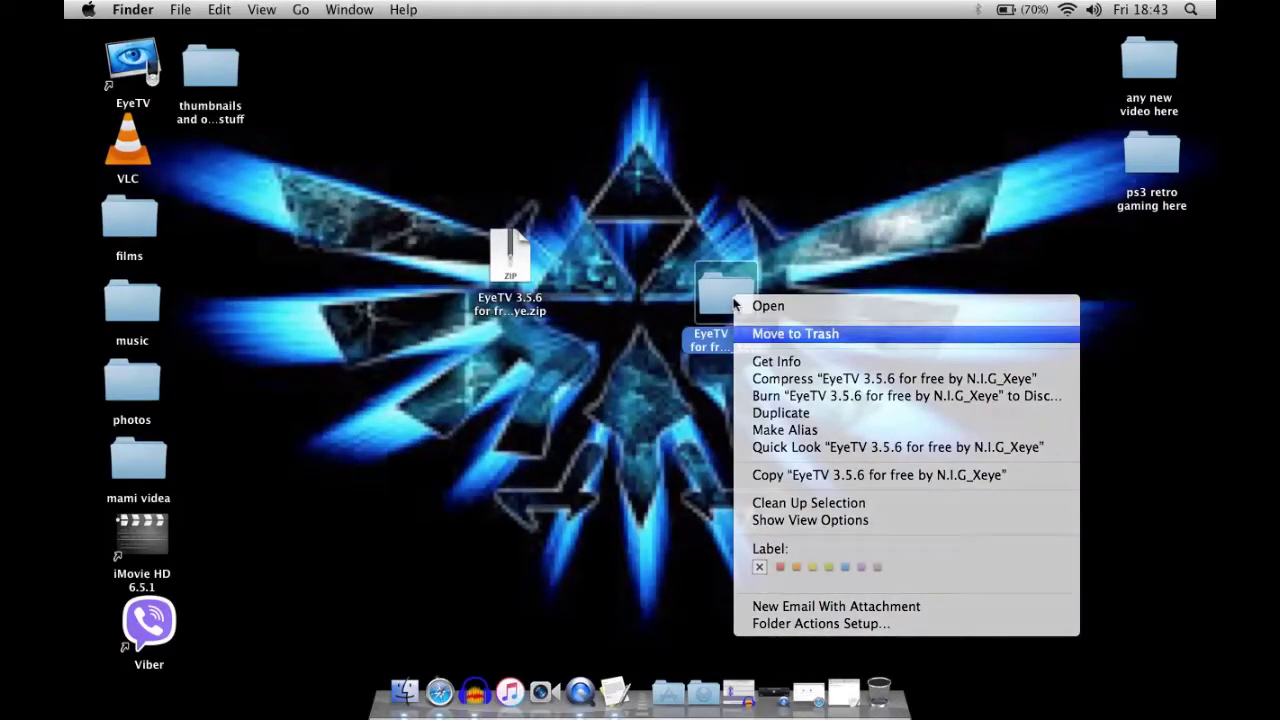
pyautogui.press('Return')
pyautogui.moveTo(490, 253); pyautogui.dragTo(212, 72)
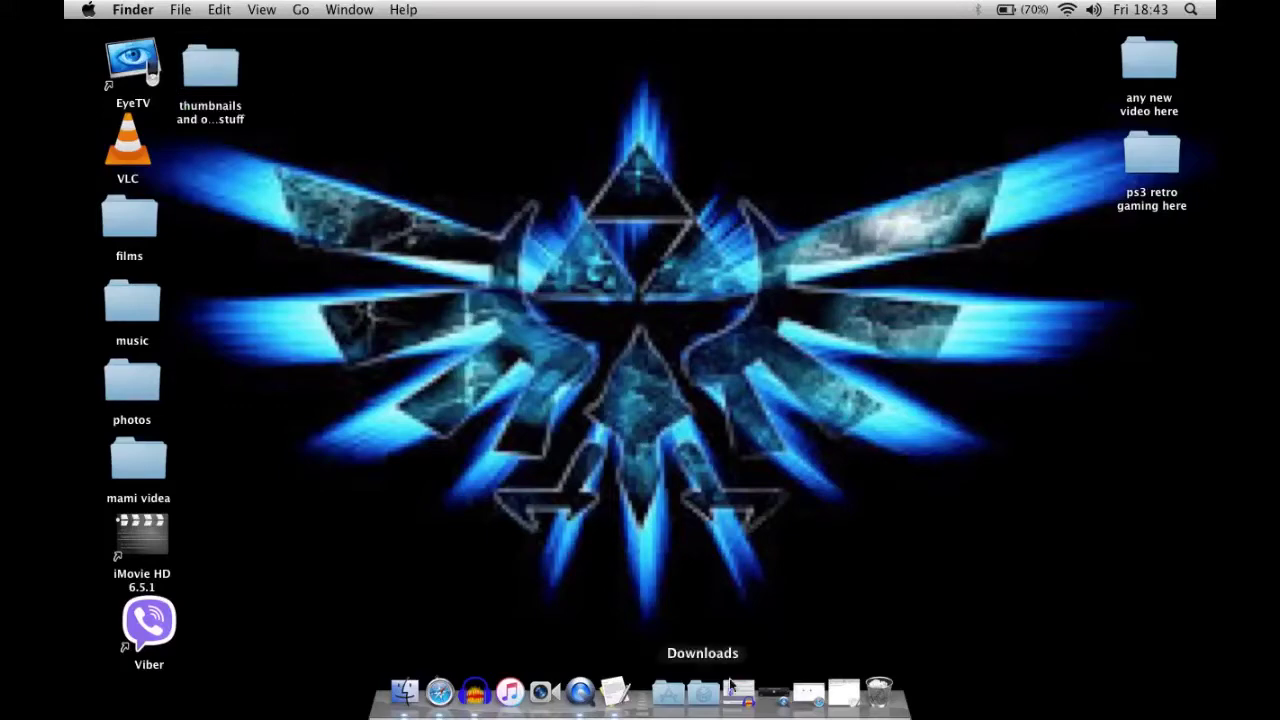
# - Empty the Trash and quit TextEdit
pyautogui.rightClick(876, 690)
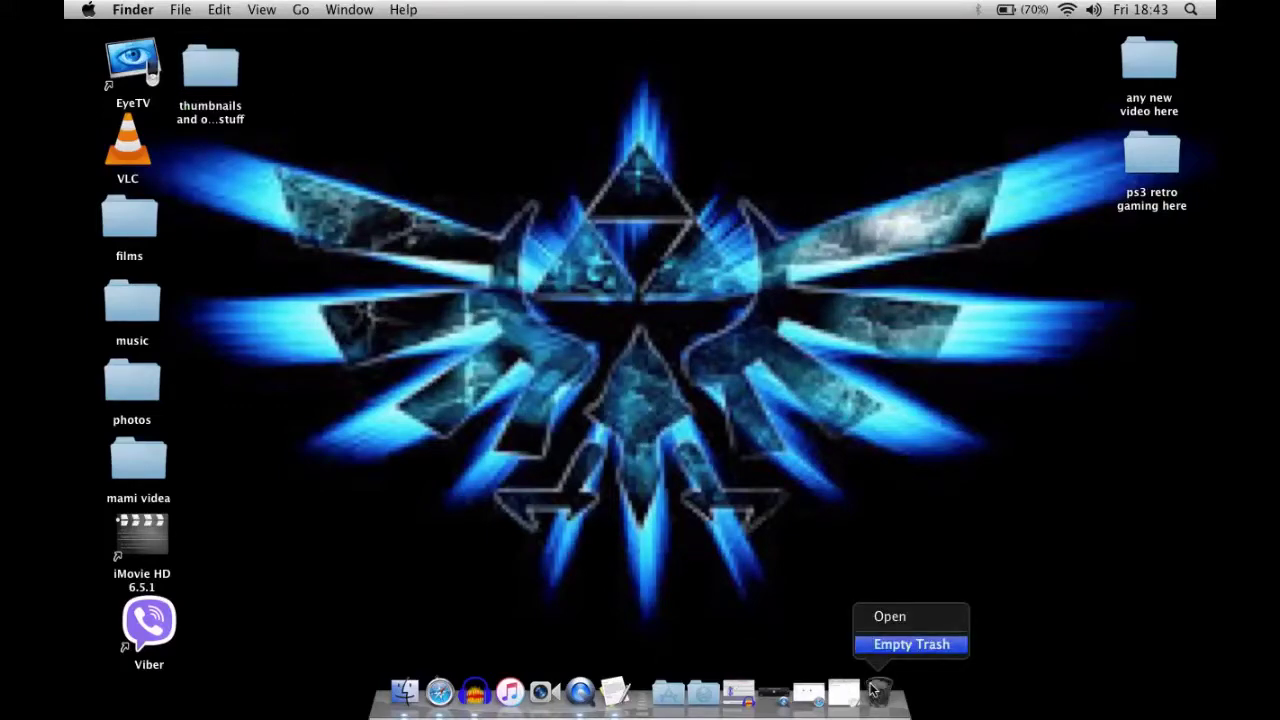
pyautogui.click(905, 644)
pyautogui.press('Return')
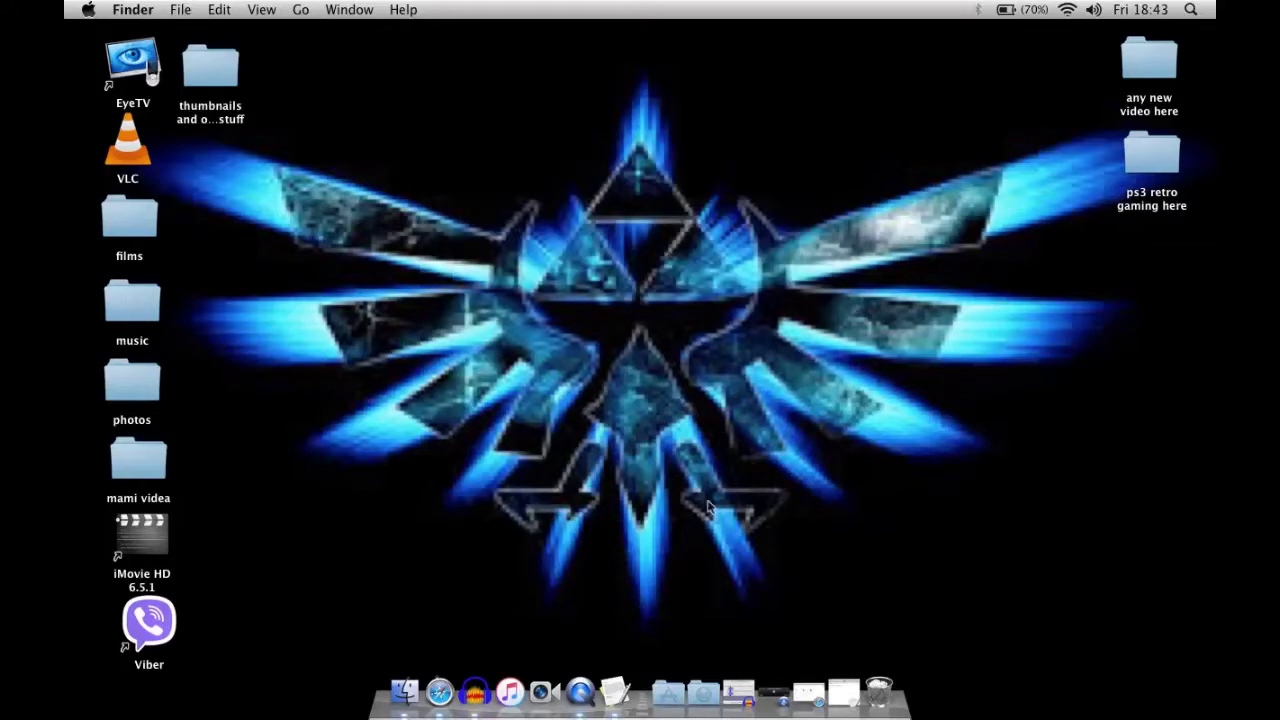
pyautogui.rightClick(622, 692)
pyautogui.click(622, 640)
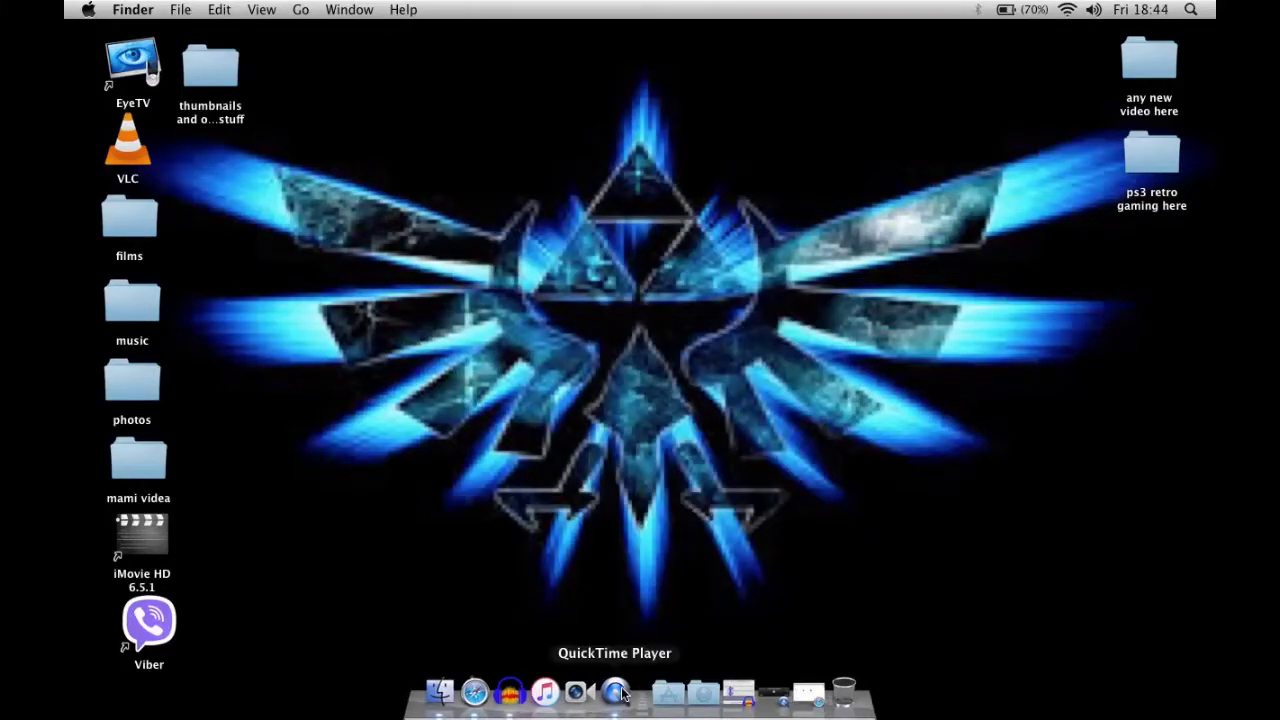
# - Restore the minimized Google Drive window in Safari to view the shared EyeTV zip, and minimize it again
pyautogui.click(800, 700)
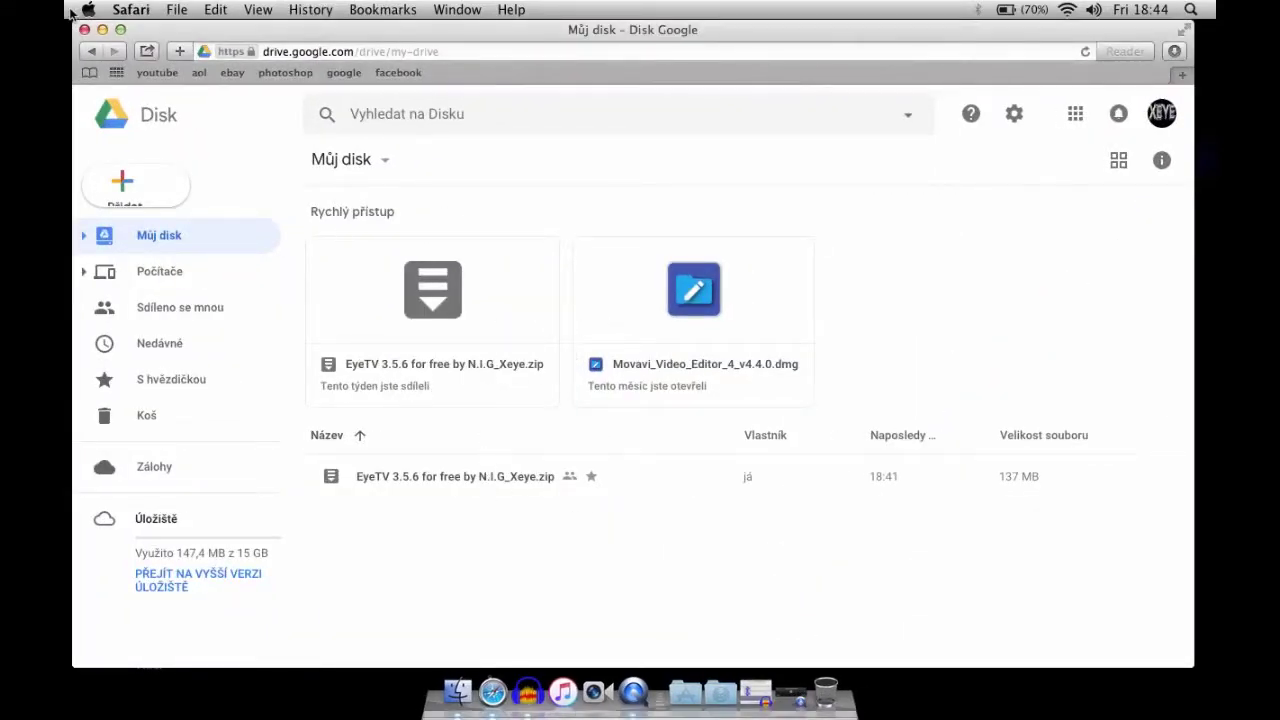
pyautogui.click(101, 29)
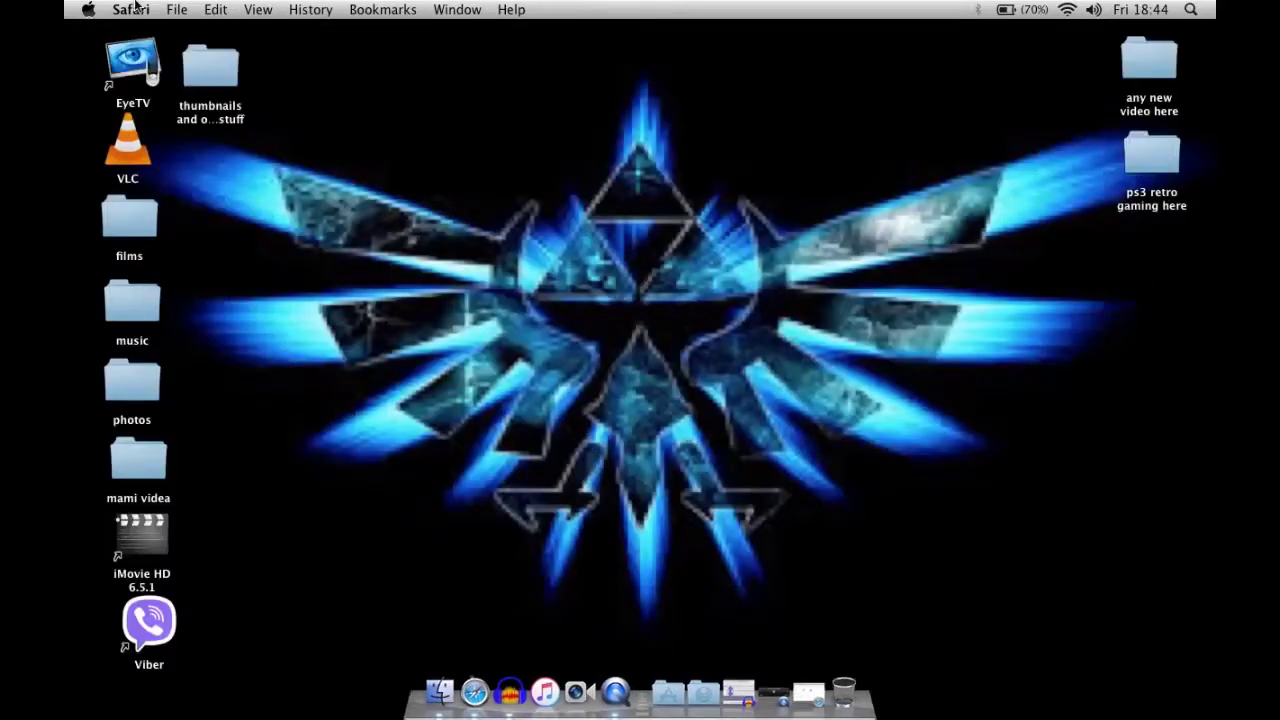
# - Launch EyeTV from the desktop and start the EyeTV Setup Assistant
pyautogui.doubleClick(133, 65)
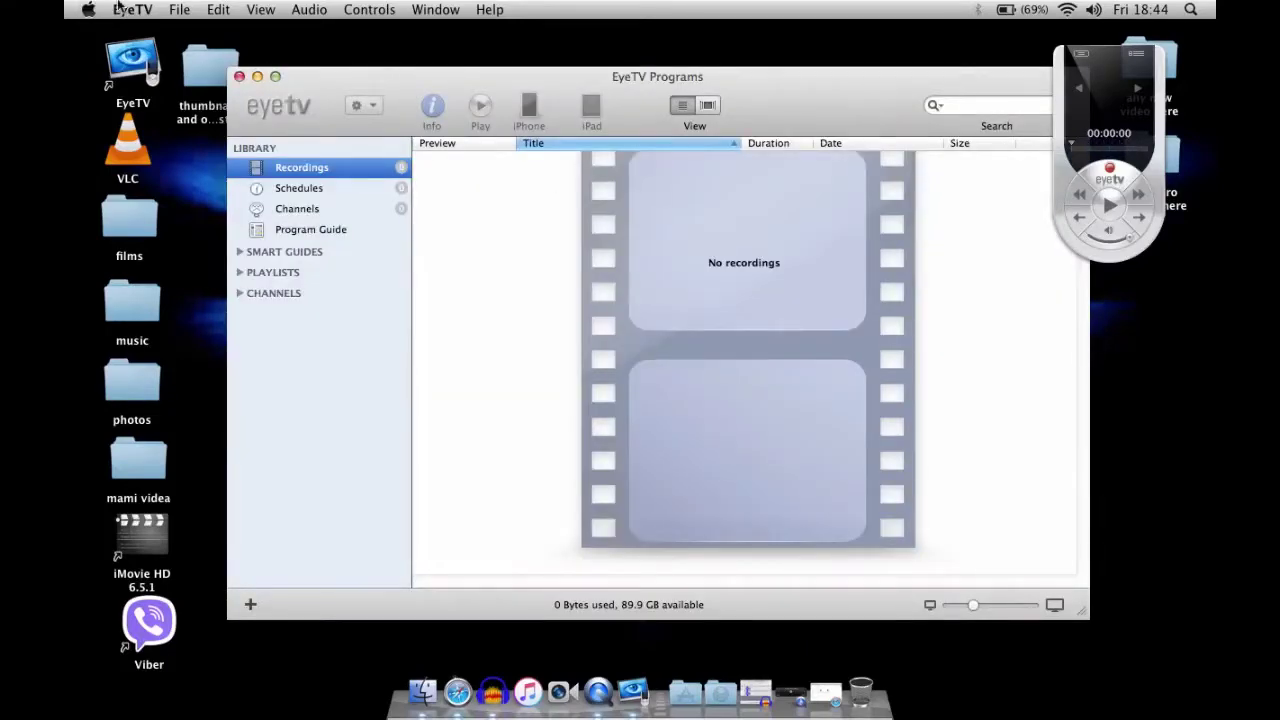
pyautogui.click(118, 8)
pyautogui.press('Down')
pyautogui.press('Down')
pyautogui.press('Down')
pyautogui.press('Down')
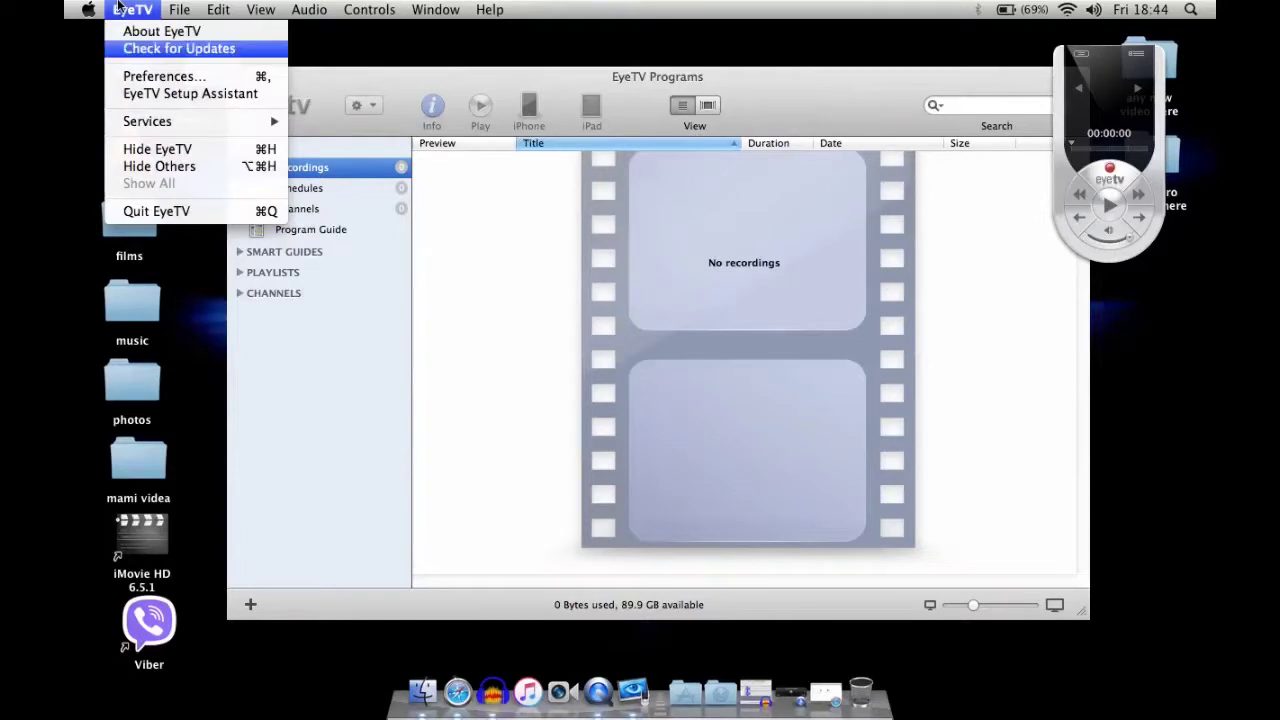
pyautogui.press('Return')
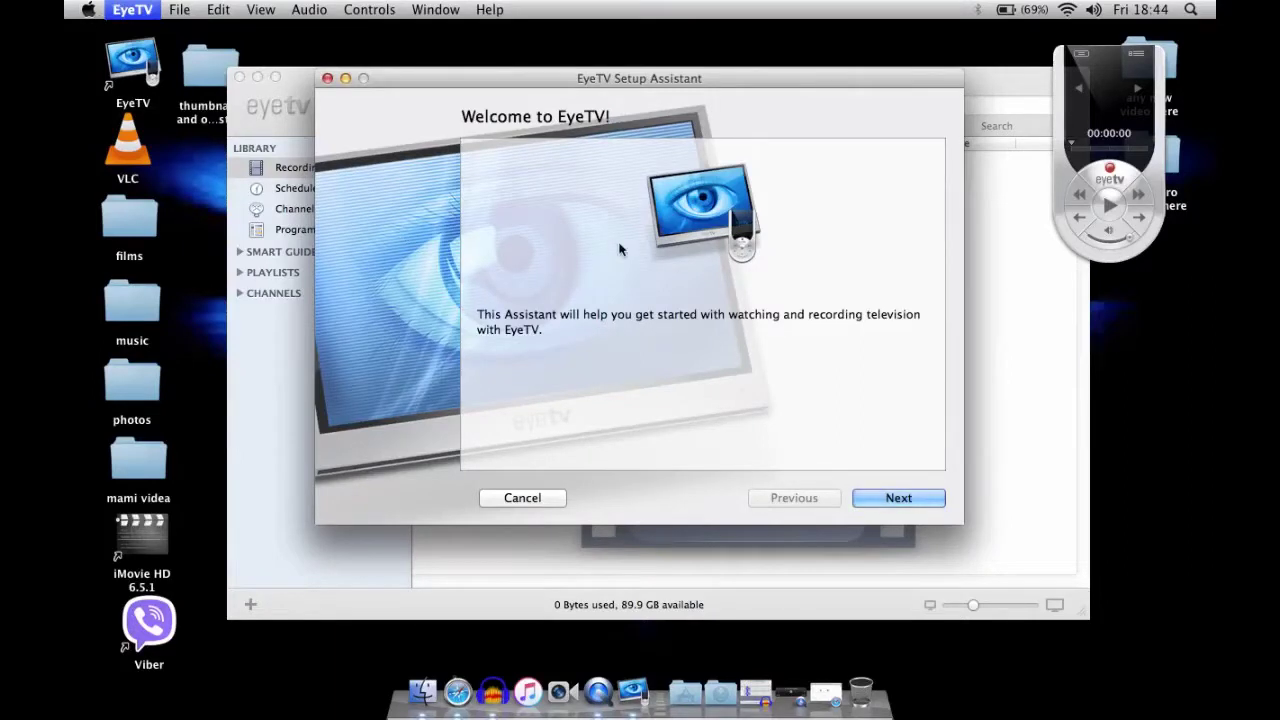
# - Continue past the assistant's welcome page and accept United Kingdom as the country to reach the hardware choice
pyautogui.press('Return')
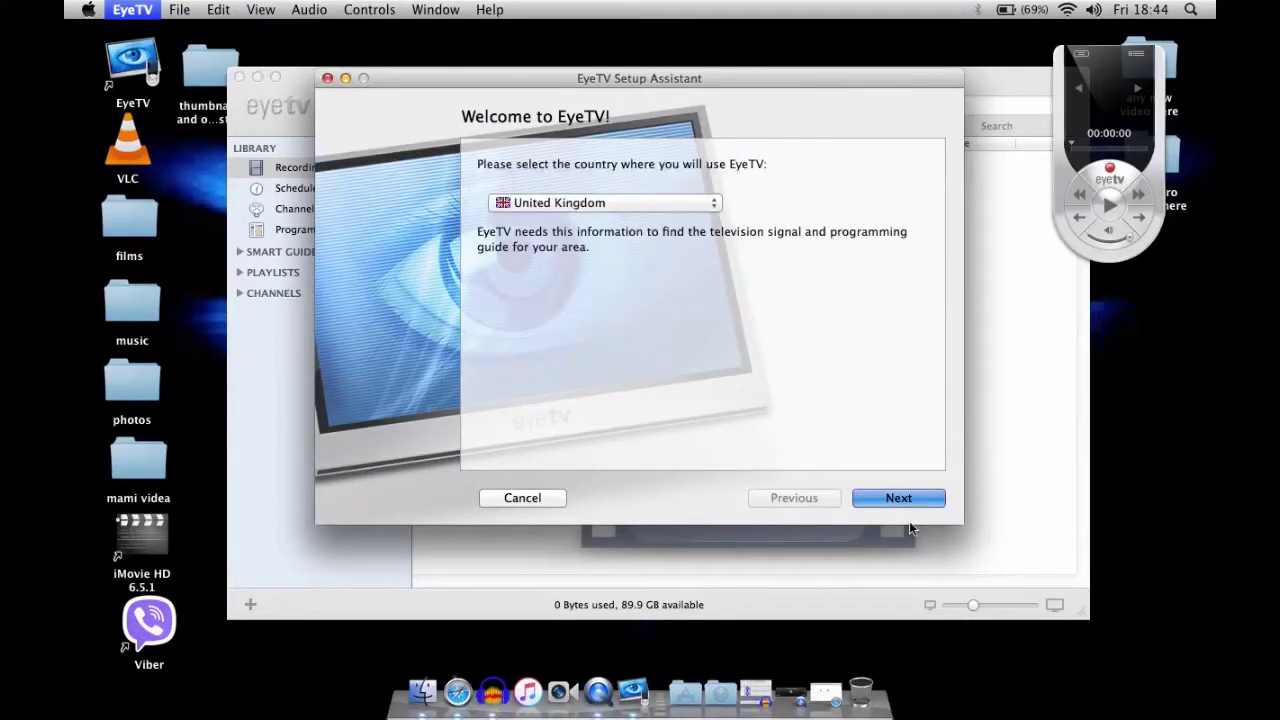
pyautogui.click(904, 497)
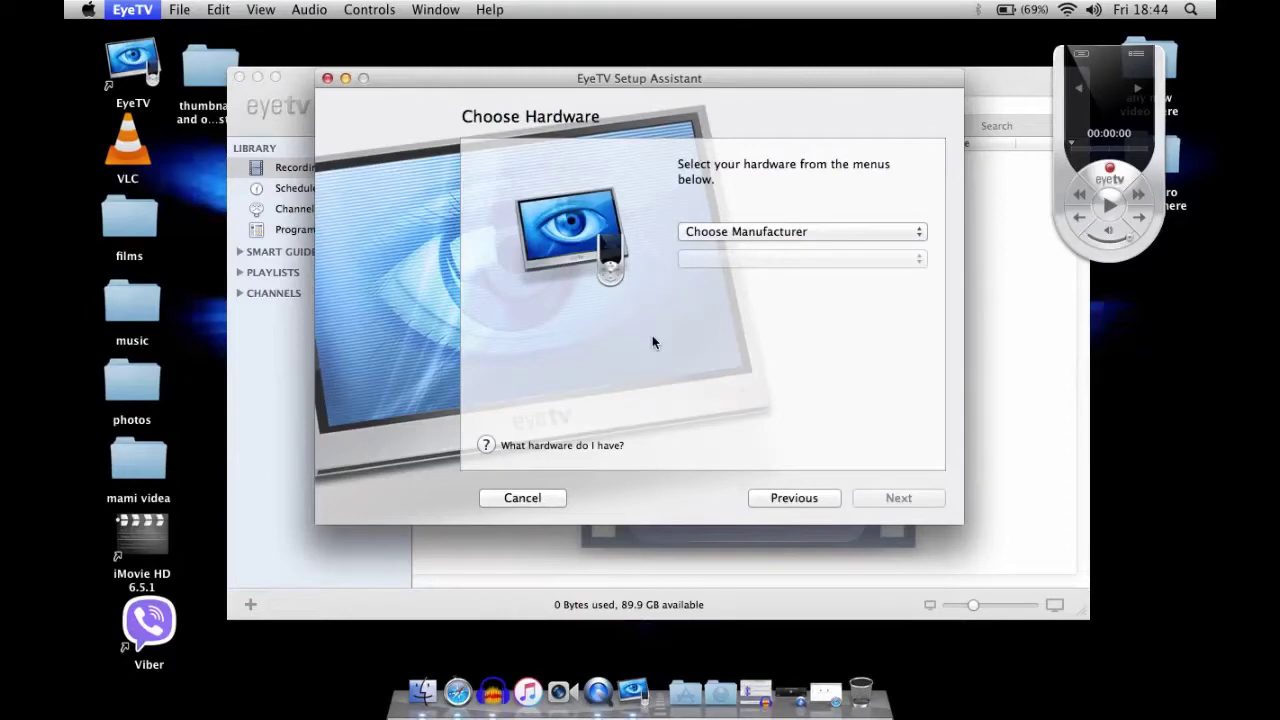
# - Choose Elgato as the hardware manufacturer and look through its product list without selecting a product
pyautogui.click(746, 231)
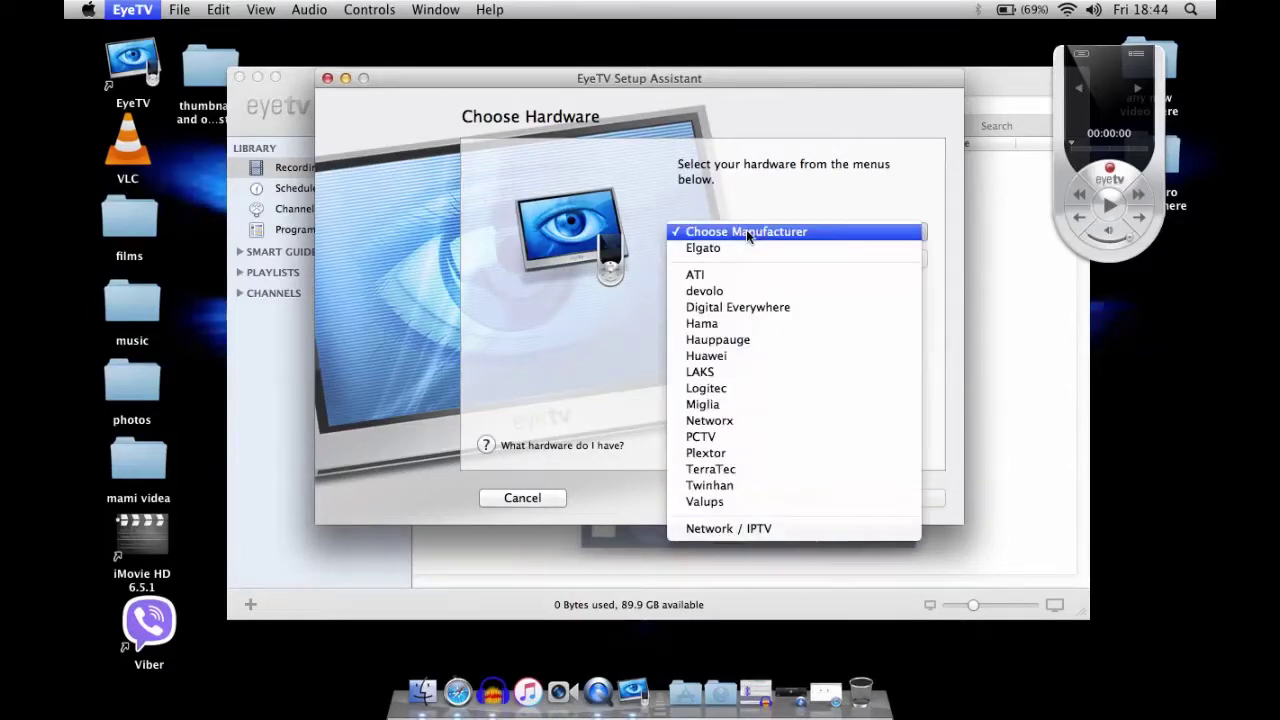
pyautogui.click(748, 249)
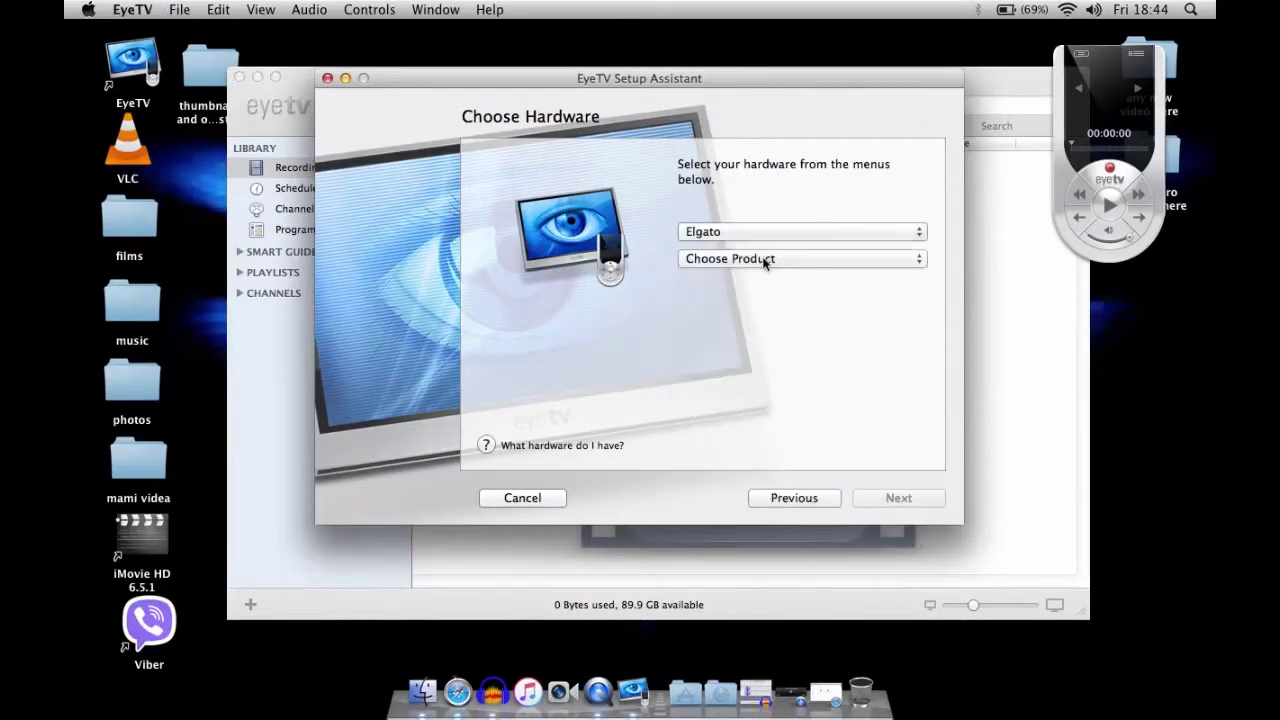
pyautogui.click(766, 258)
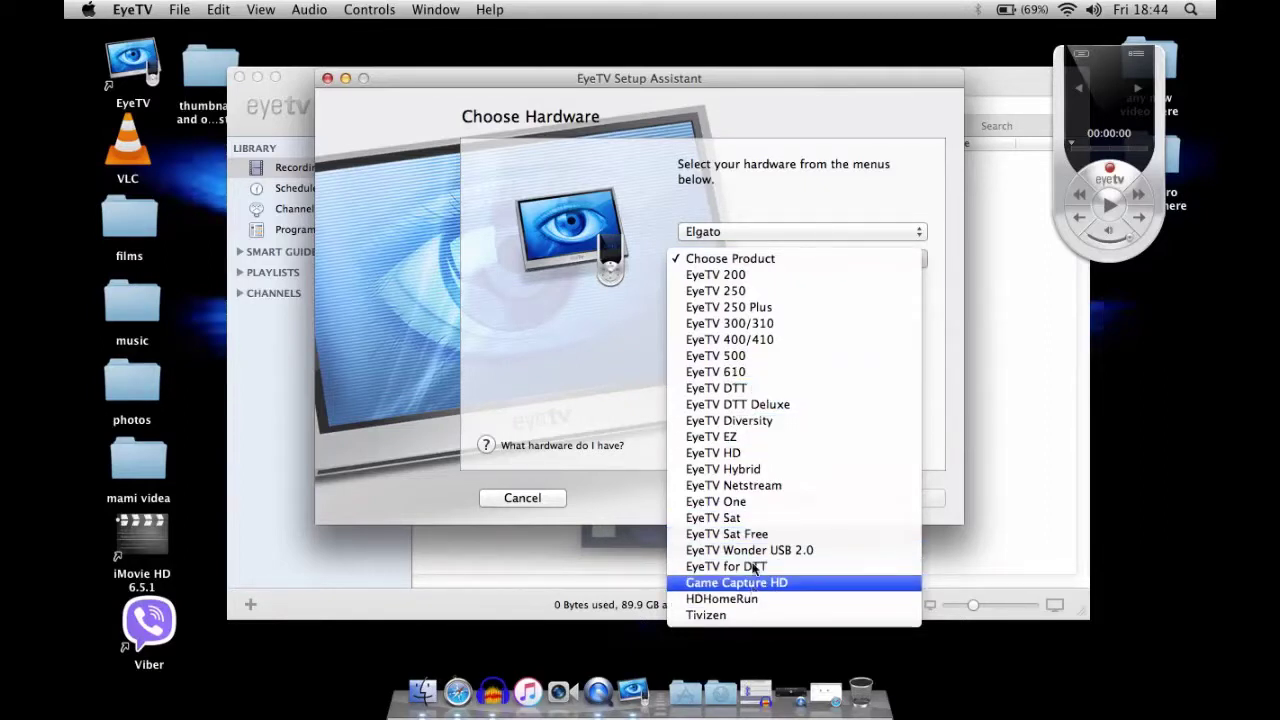
pyautogui.click(835, 233)
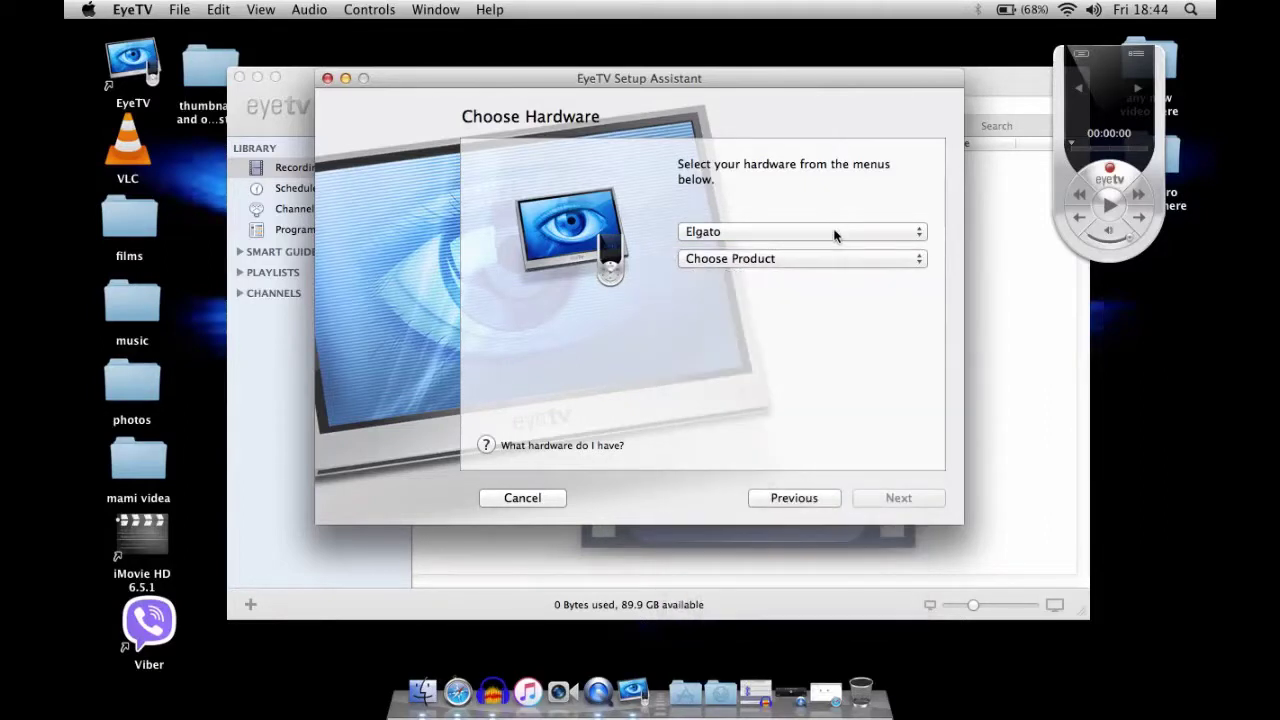
# - Choose Hauppauge as the hardware manufacturer and HD PVR as the product in the Setup Assistant
pyautogui.click(835, 232)
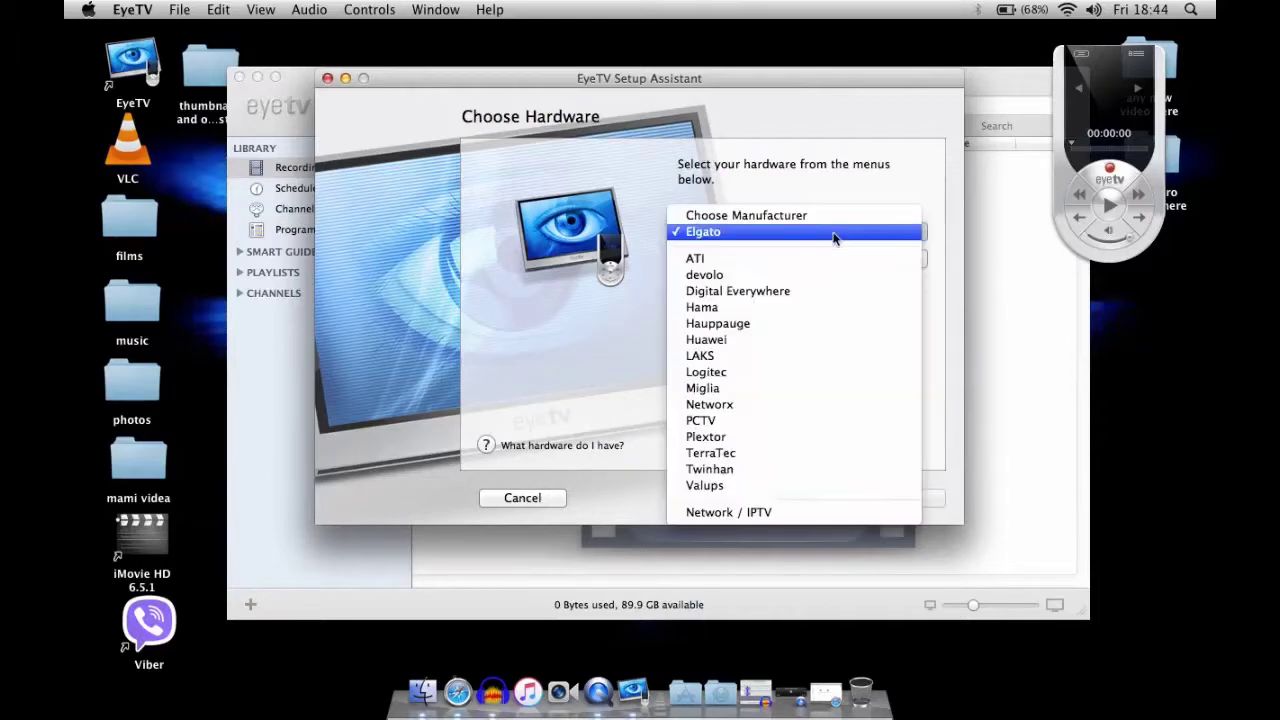
pyautogui.click(771, 325)
pyautogui.click(734, 260)
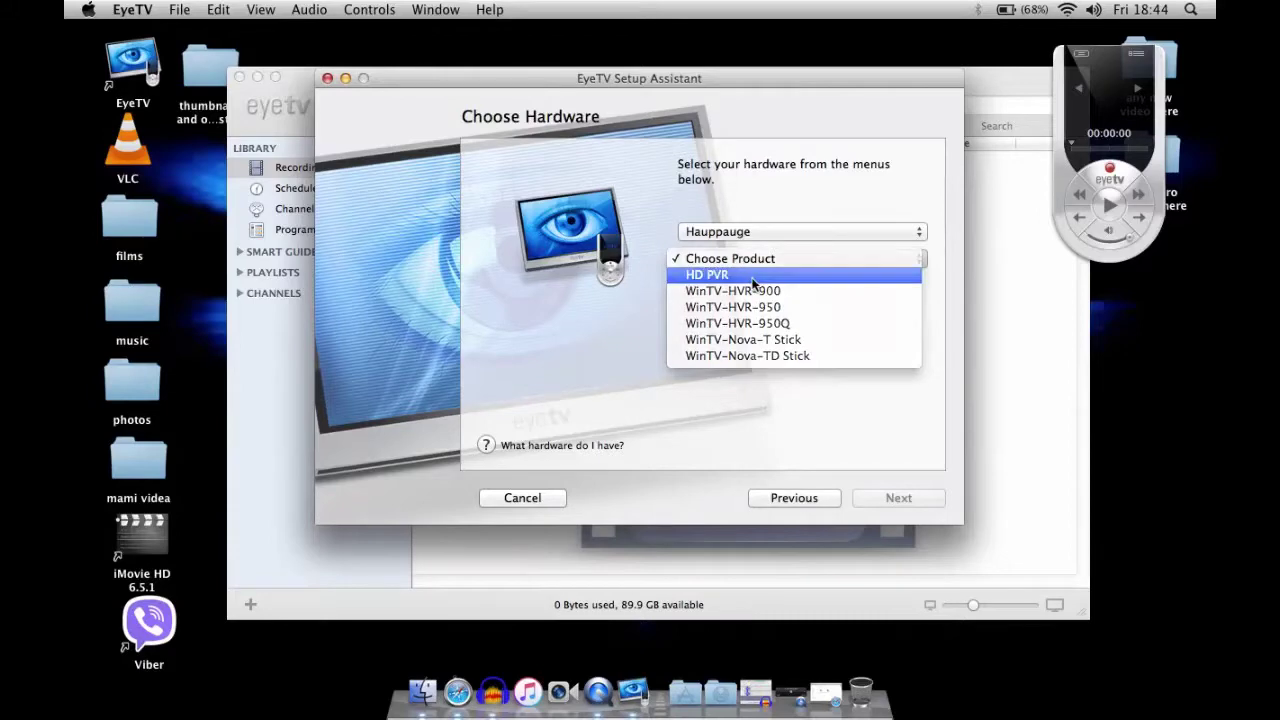
pyautogui.click(752, 274)
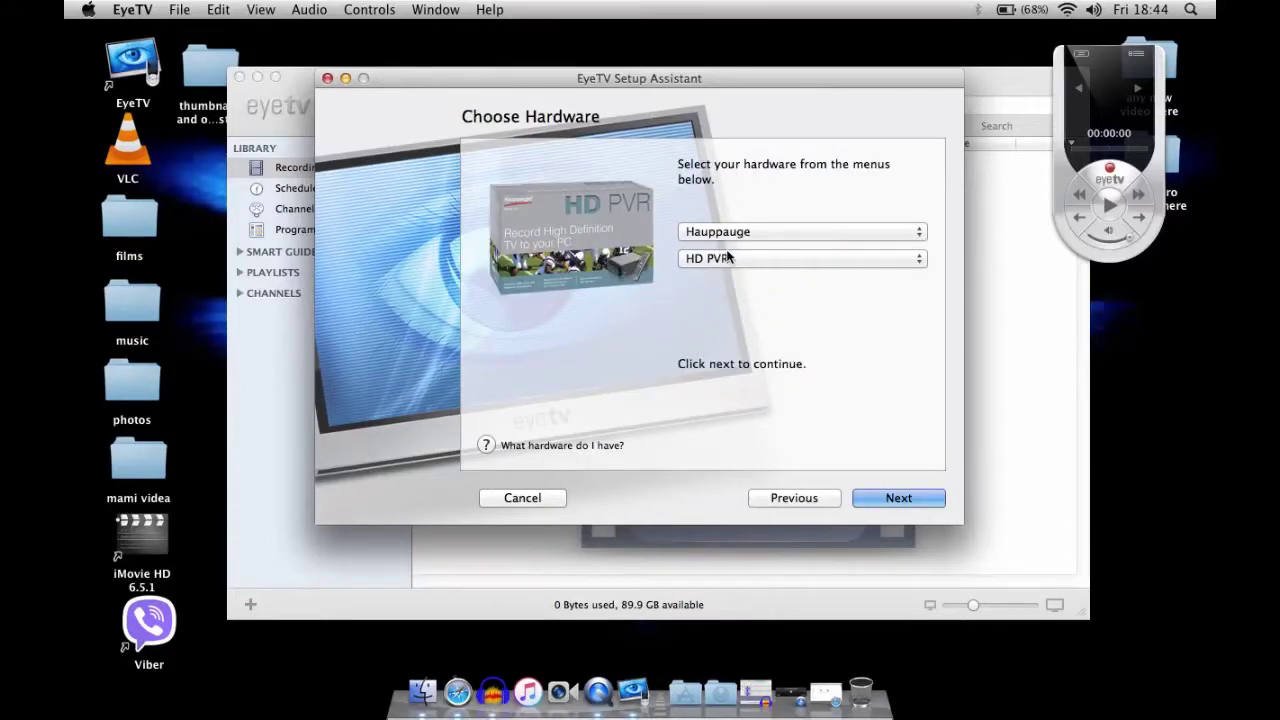
# - Choose Elgato as the manufacturer and Game Capture HD as the product, and cancel the Setup Assistant
pyautogui.click(729, 240)
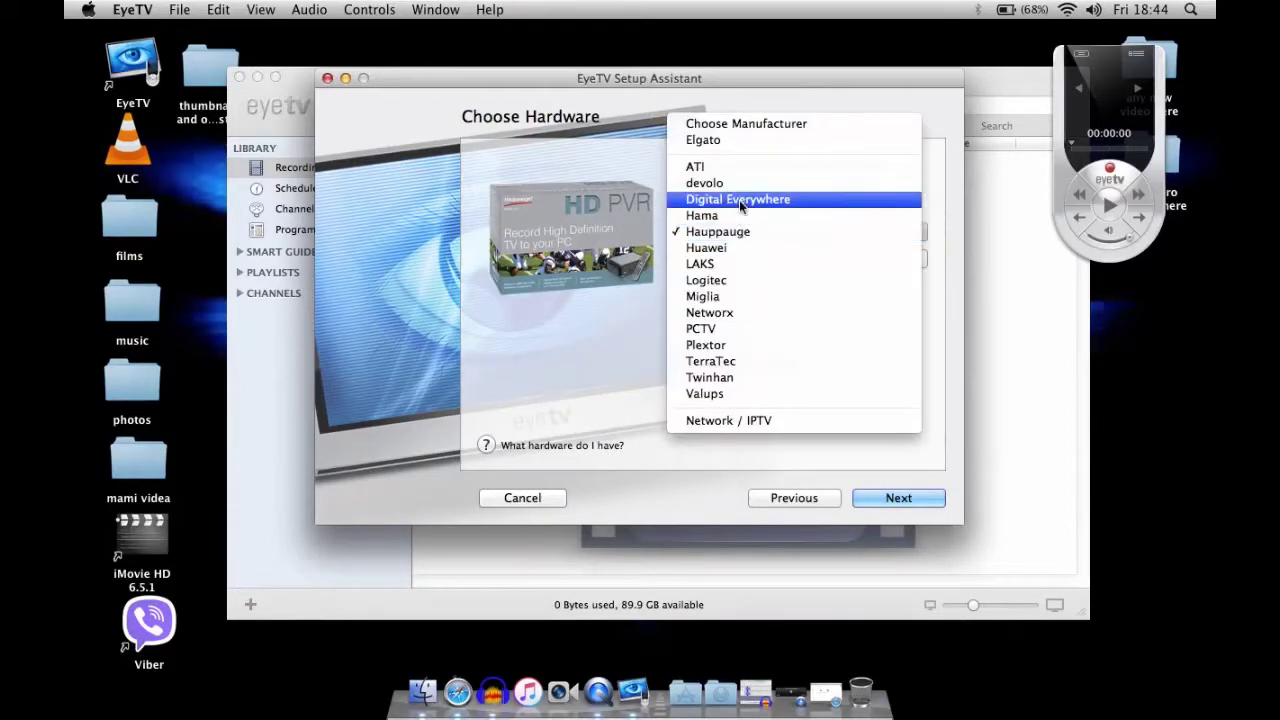
pyautogui.click(757, 140)
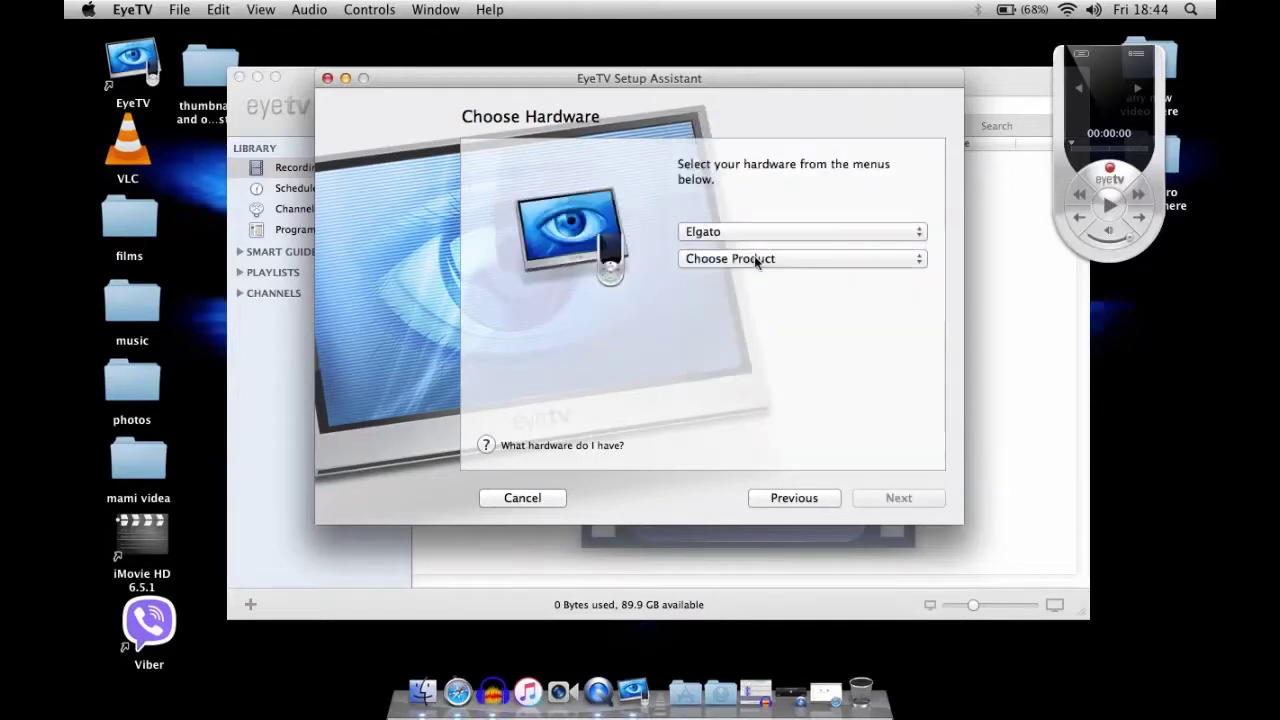
pyautogui.click(754, 258)
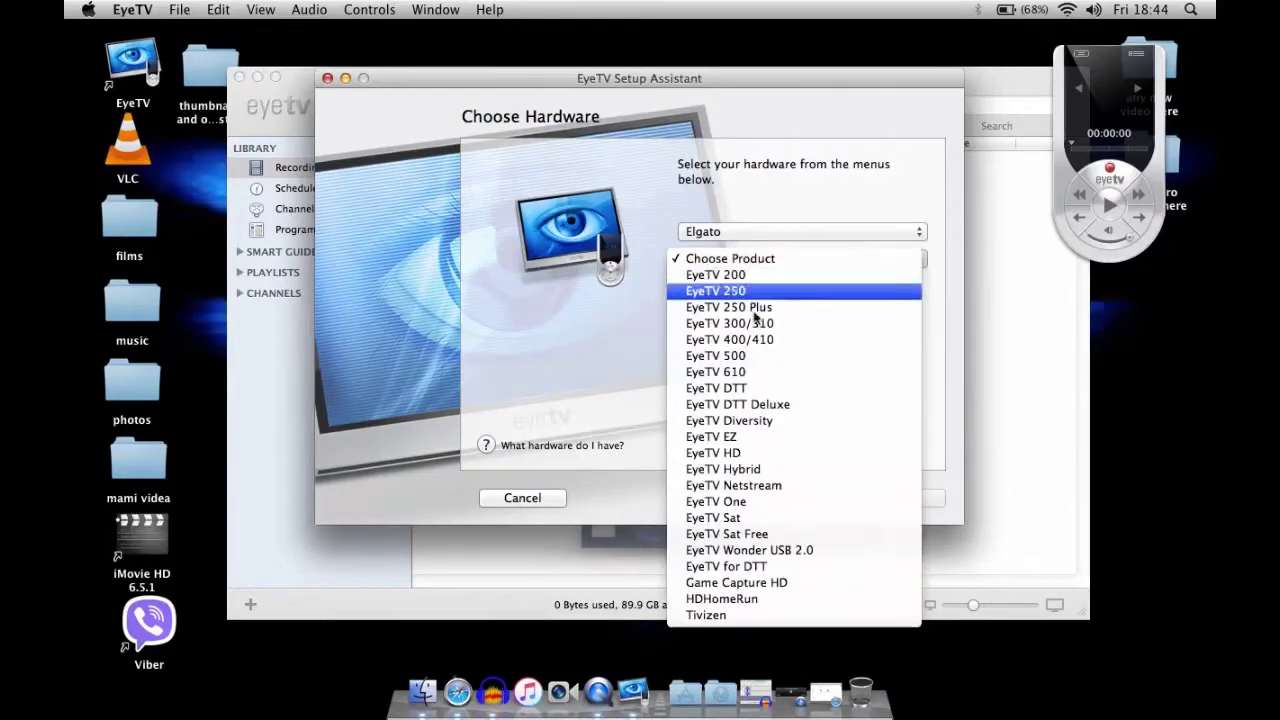
pyautogui.click(762, 588)
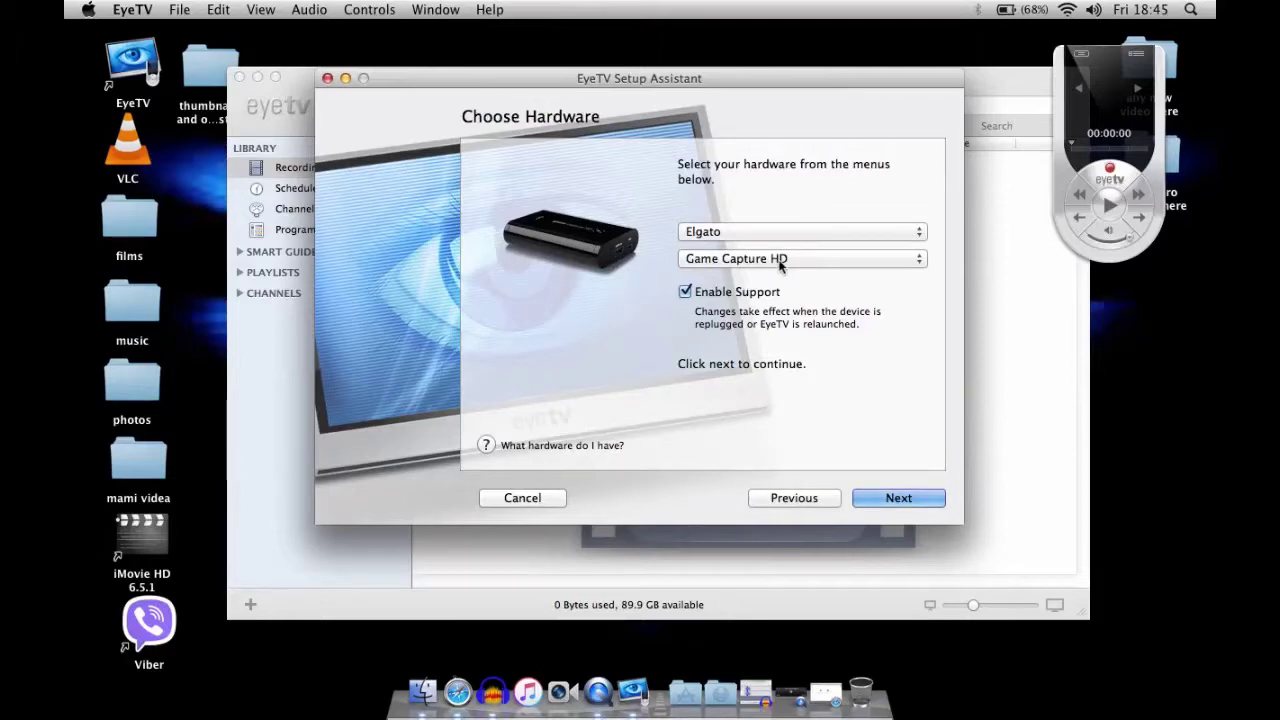
pyautogui.click(508, 504)
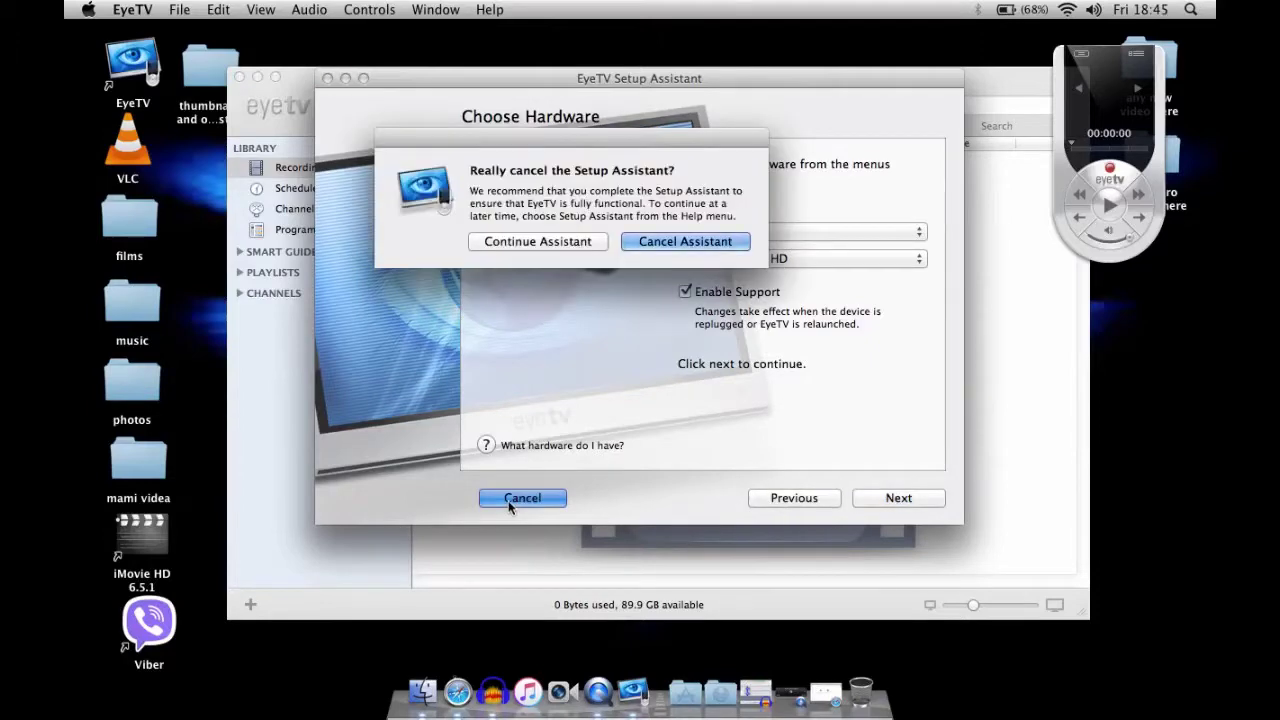
pyautogui.press('Return')
# - Open the EyeTV preferences, set the device to the Hauppauge HD PVR, and close the preferences
pyautogui.click(128, 9)
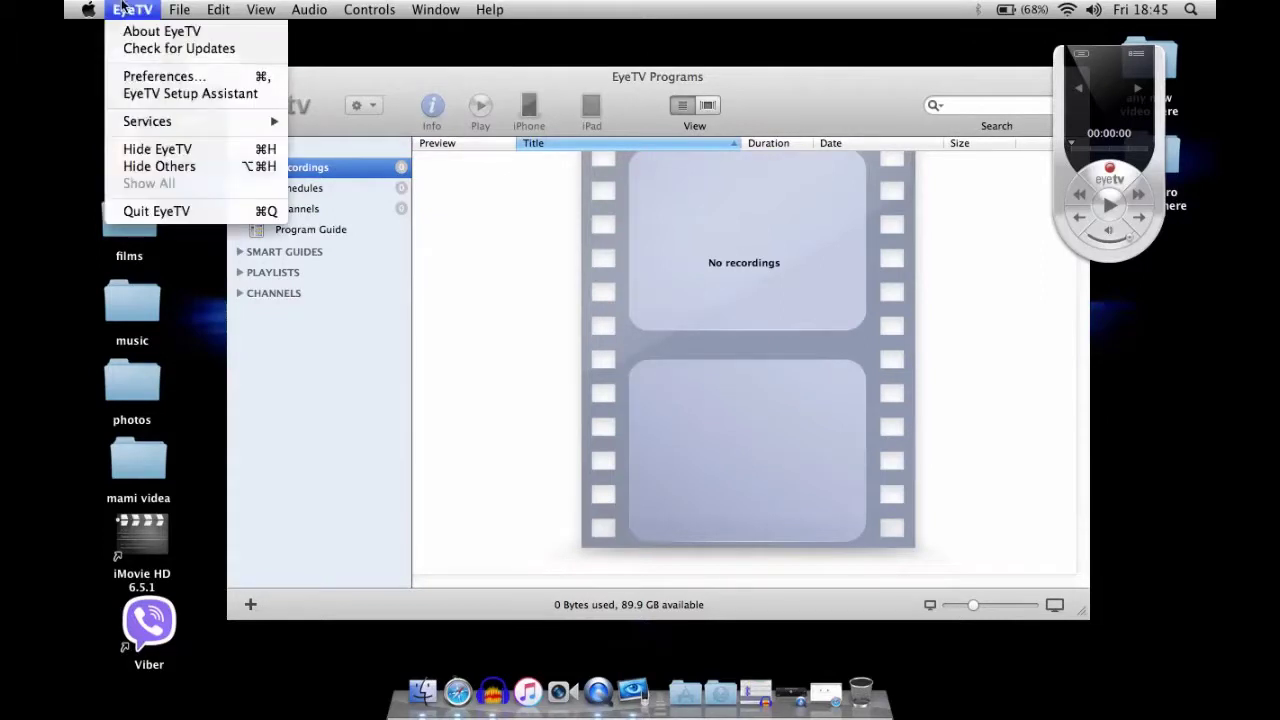
pyautogui.press('Up')
pyautogui.press('Up')
pyautogui.press('Up')
pyautogui.press('Up')
pyautogui.press('Up')
pyautogui.press('Up')
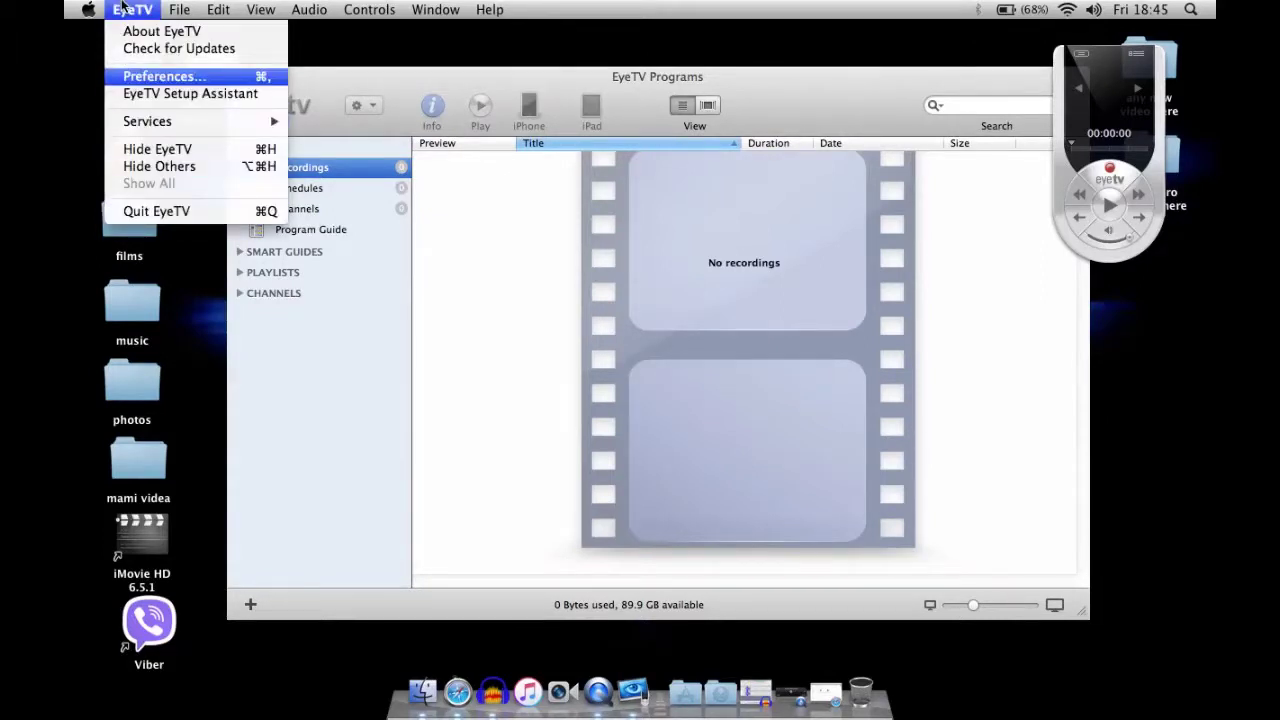
pyautogui.press('Escape')
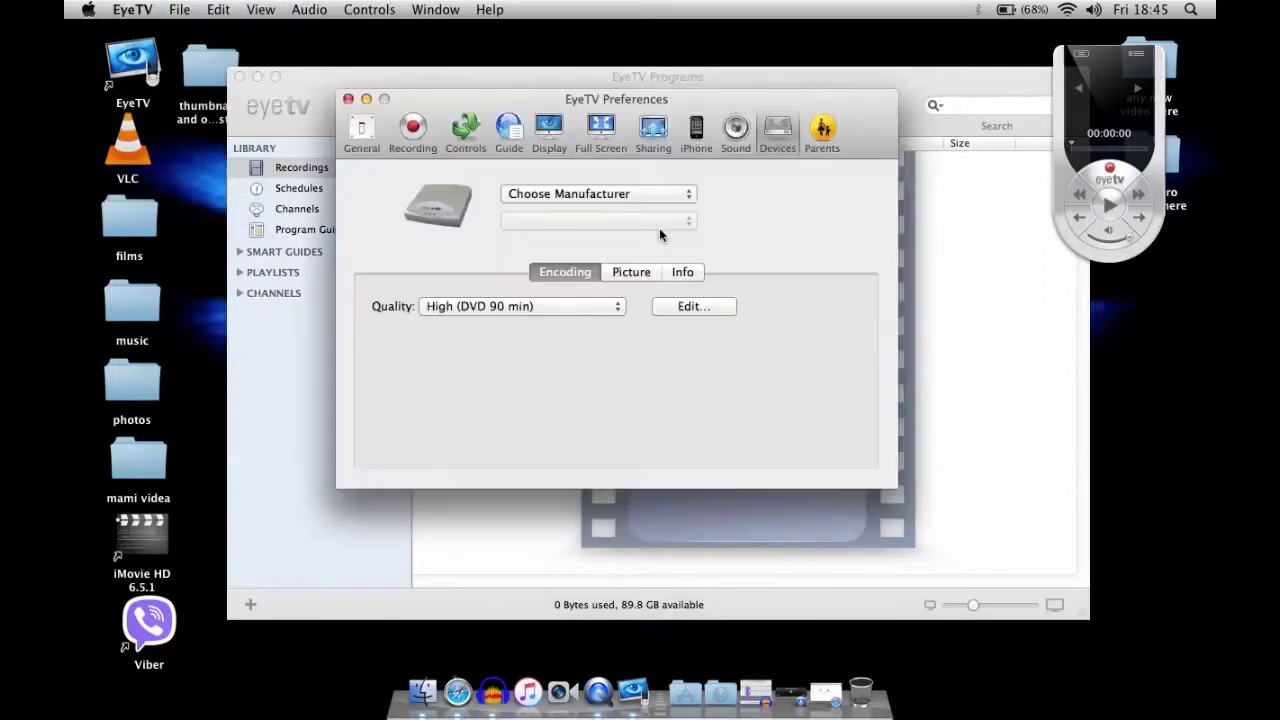
pyautogui.click(680, 193)
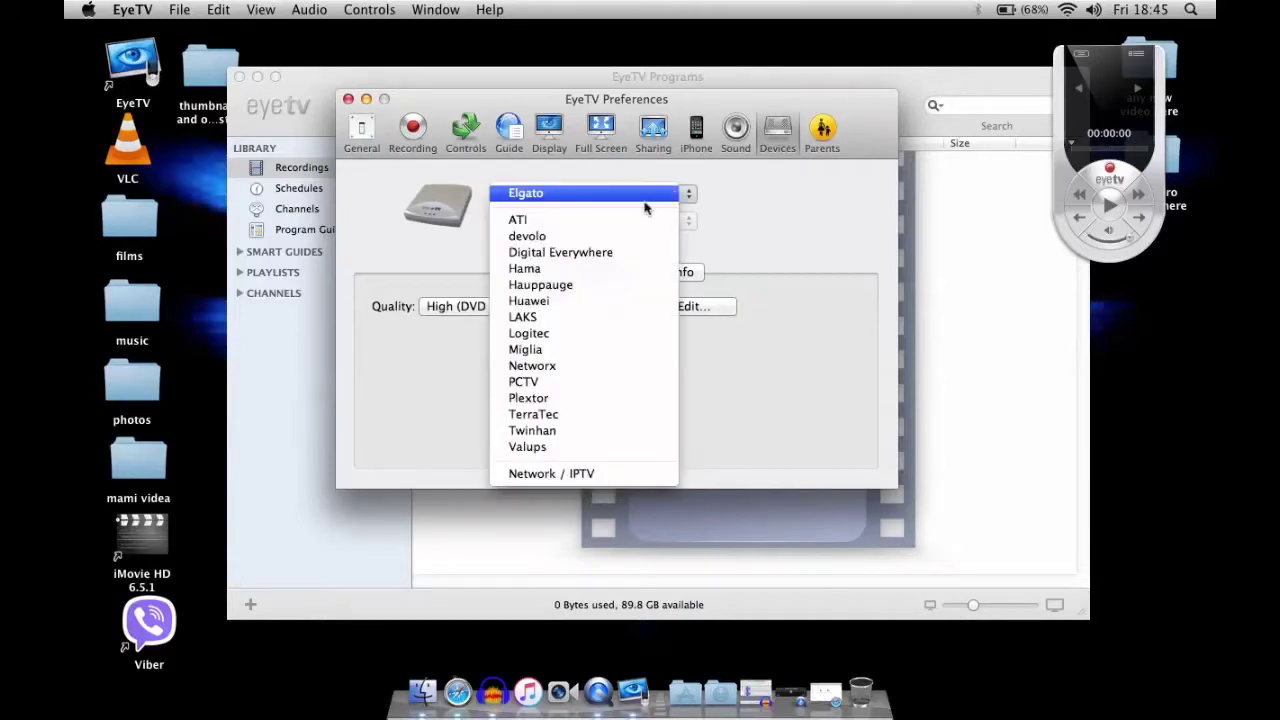
pyautogui.click(589, 285)
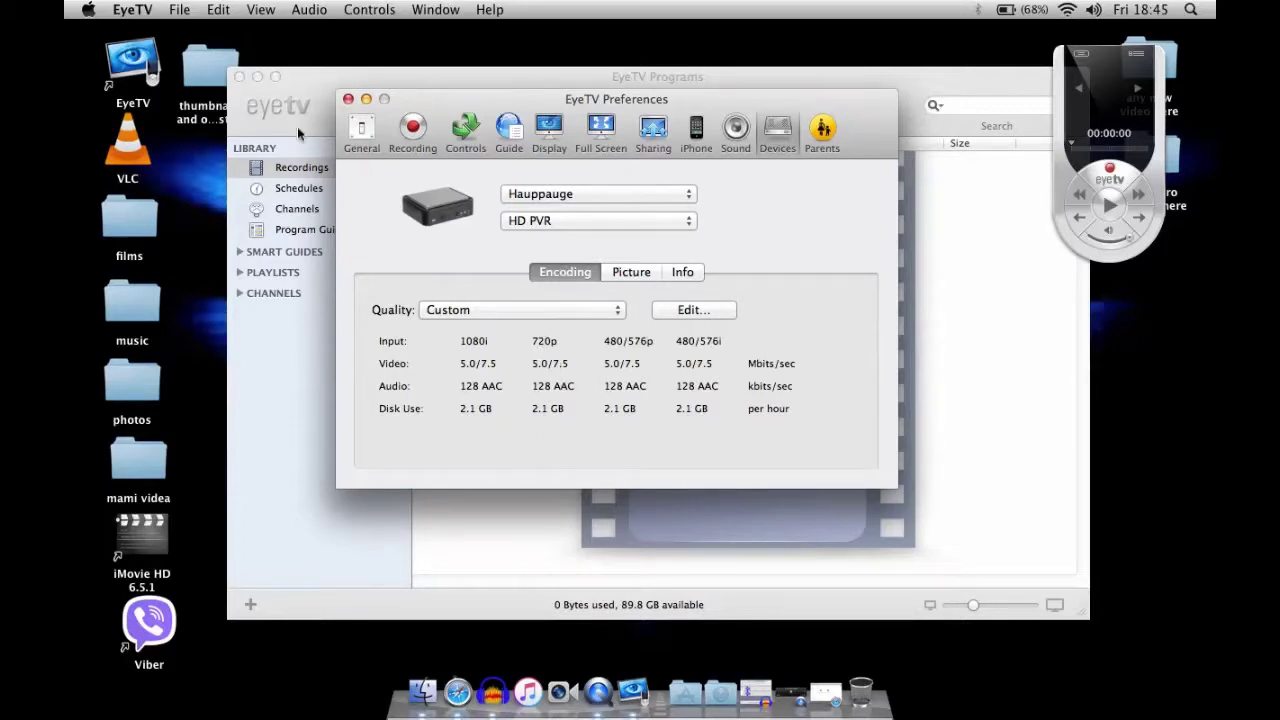
pyautogui.click(347, 99)
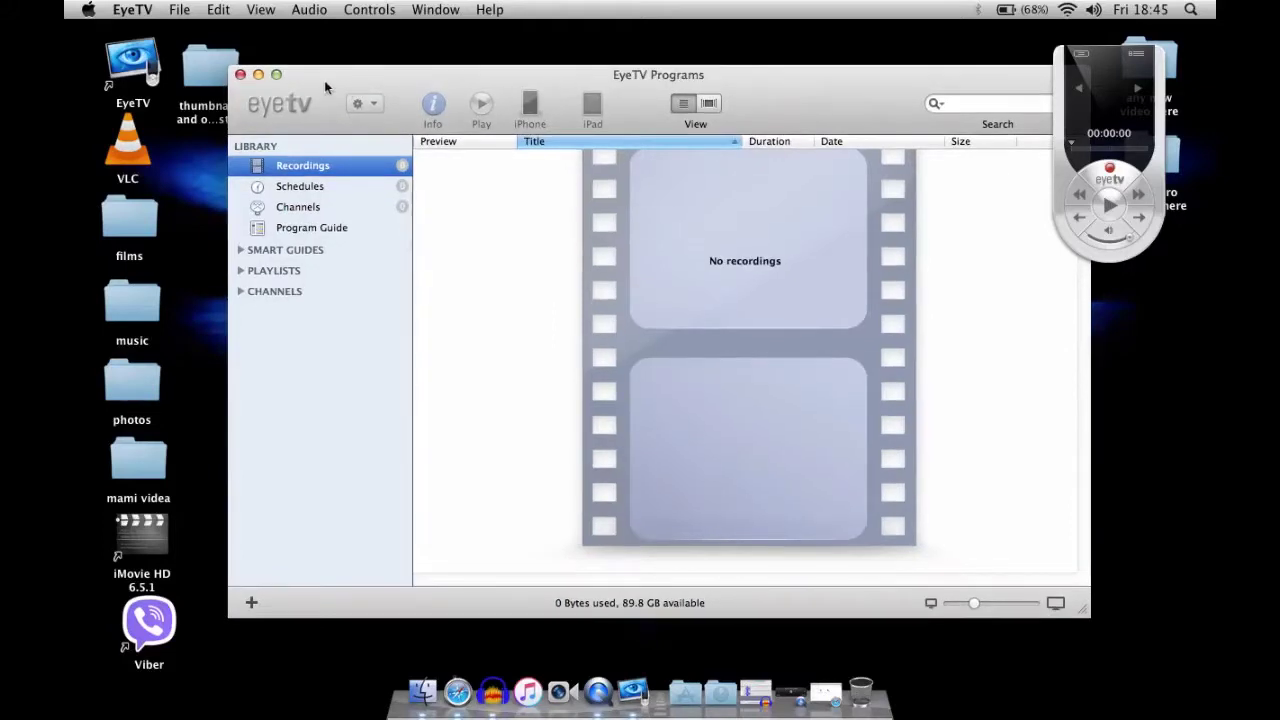
# - Quit EyeTV and switch to QuickTime Player
pyautogui.press('super+q')
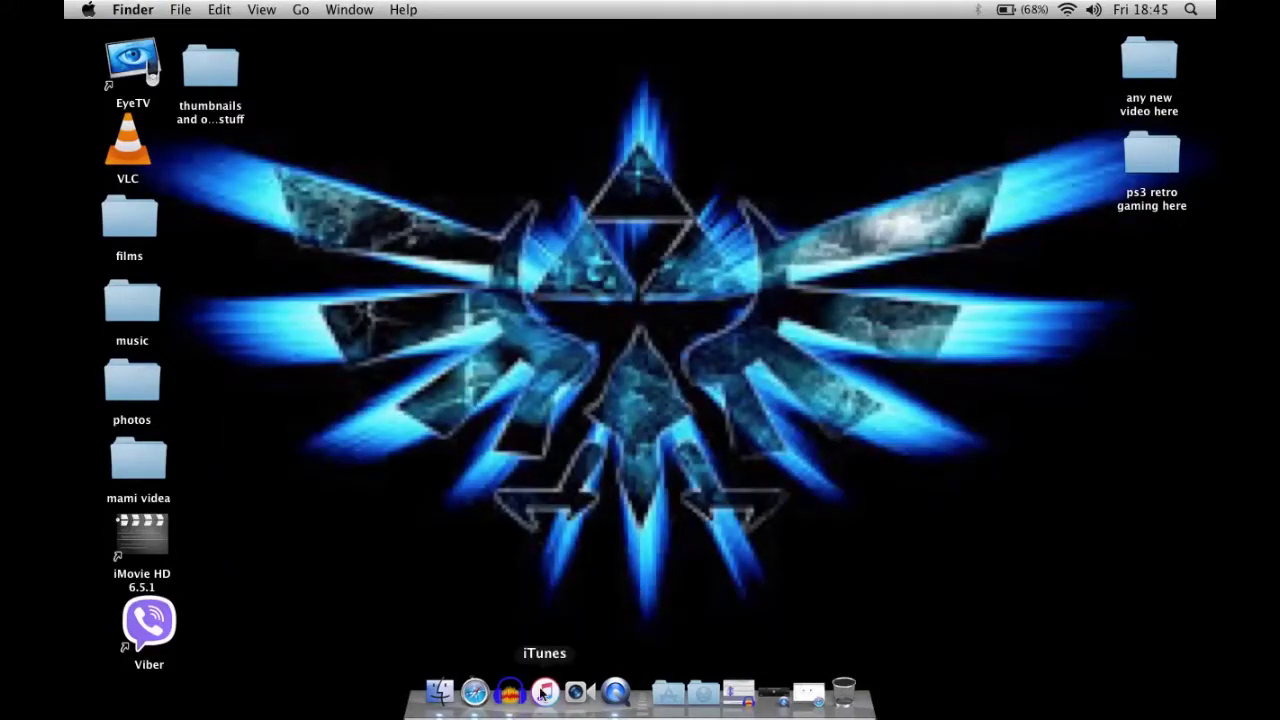
pyautogui.click(615, 690)
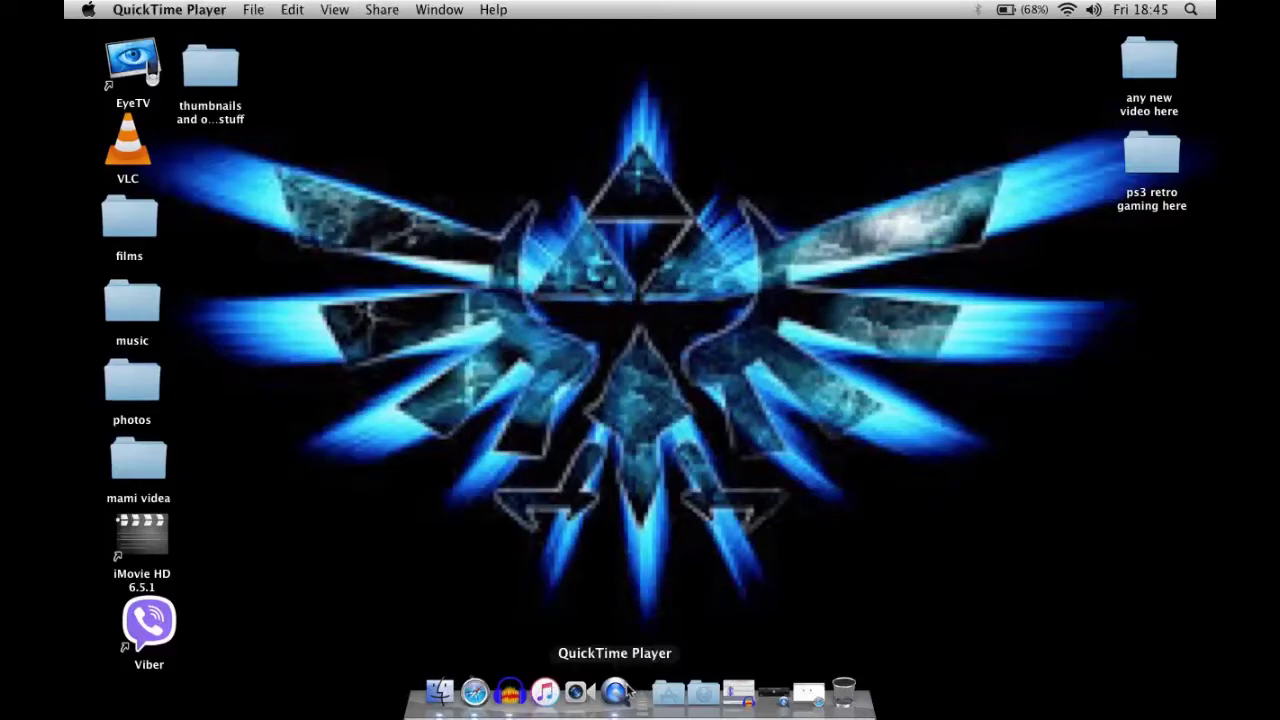